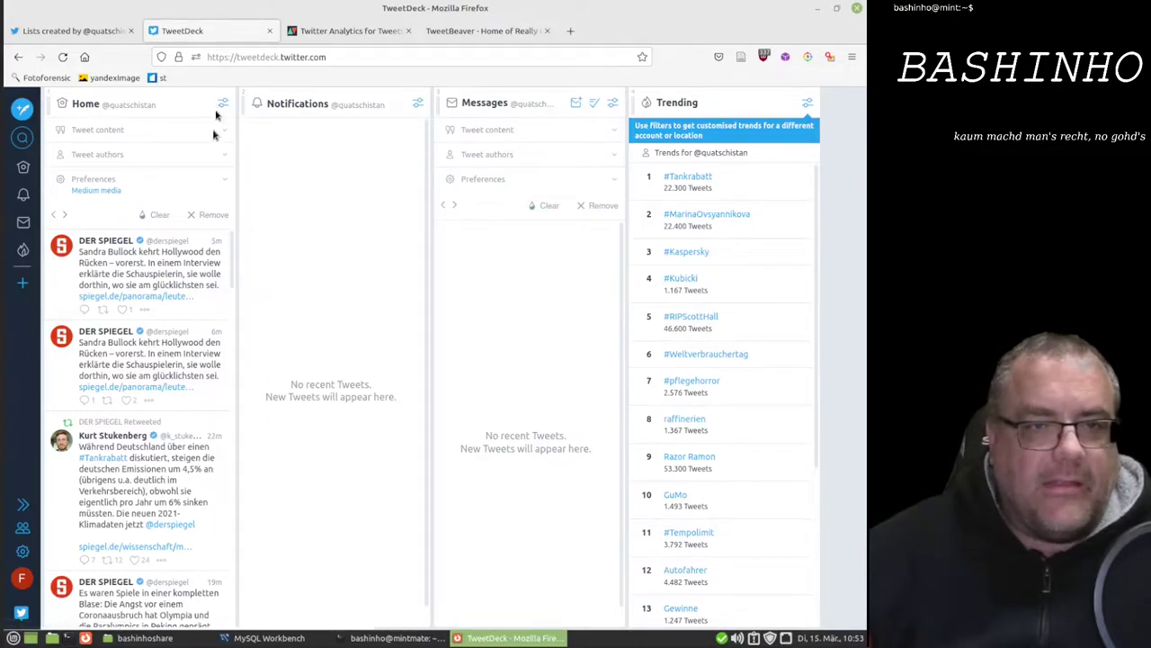
# Delete the Home, Notifications and Messages columns so the Trending column stands alone.
pyautogui.click(211, 216)
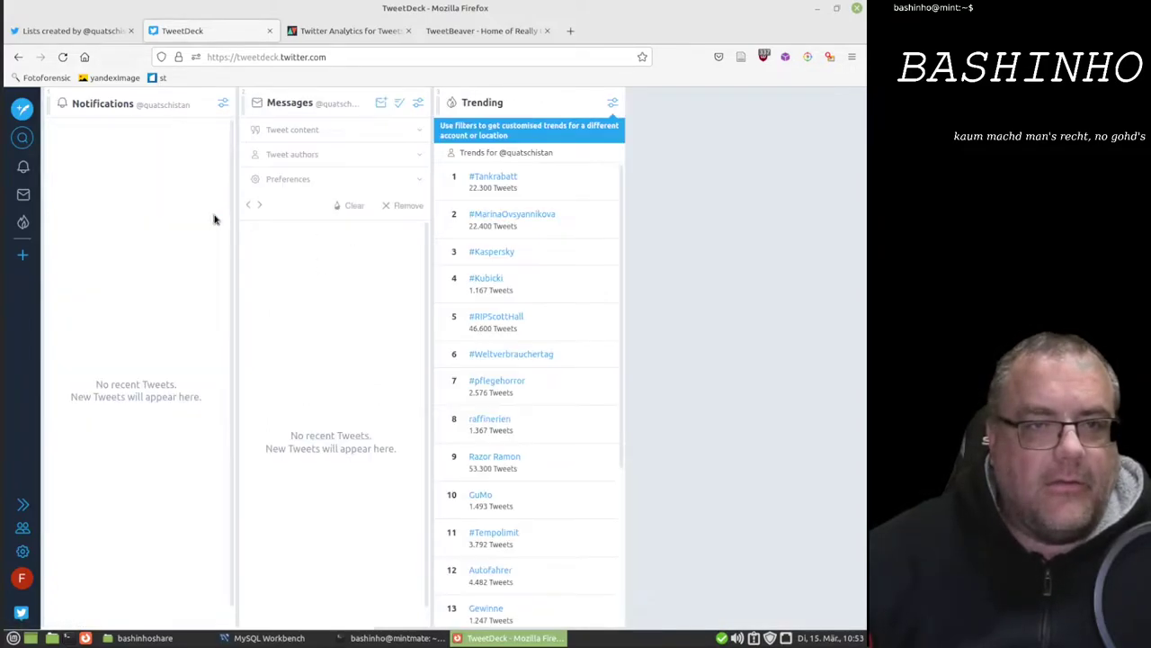
pyautogui.click(223, 107)
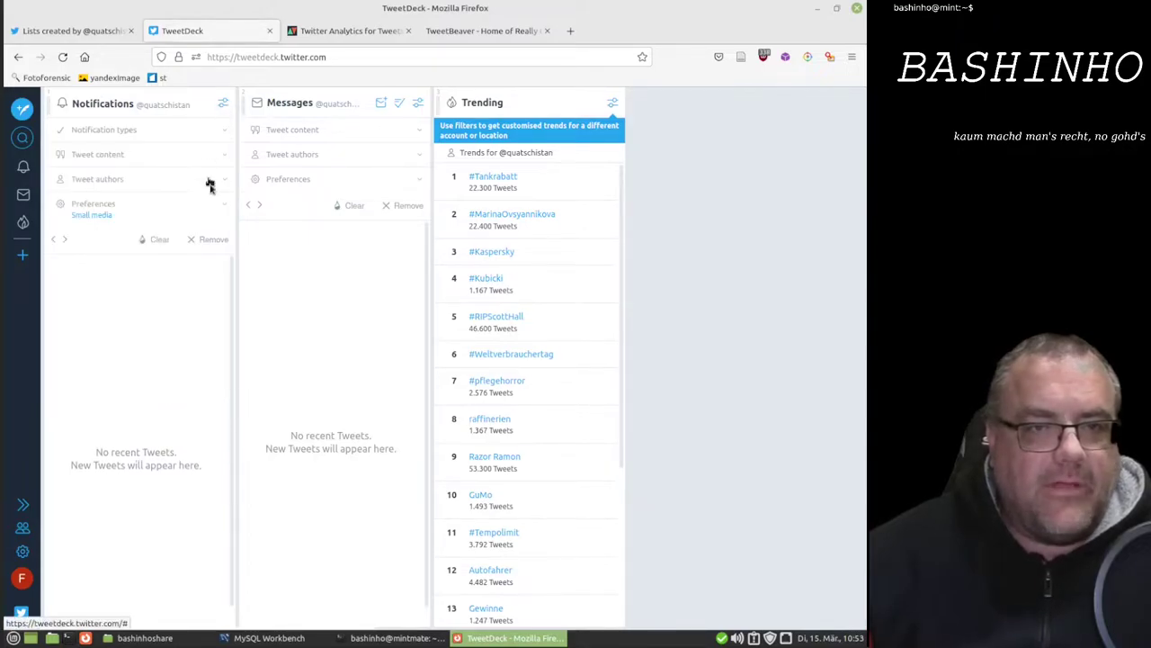
pyautogui.click(213, 241)
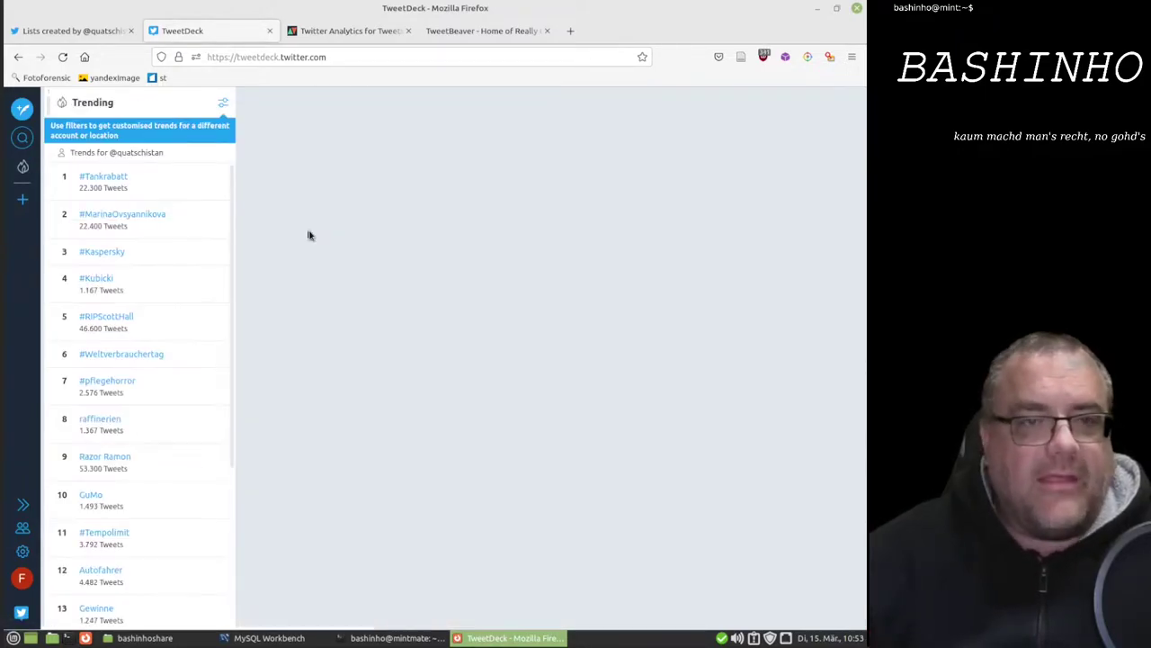
# Add a Search column for #OSINT next to the Trending column.
pyautogui.click(23, 200)
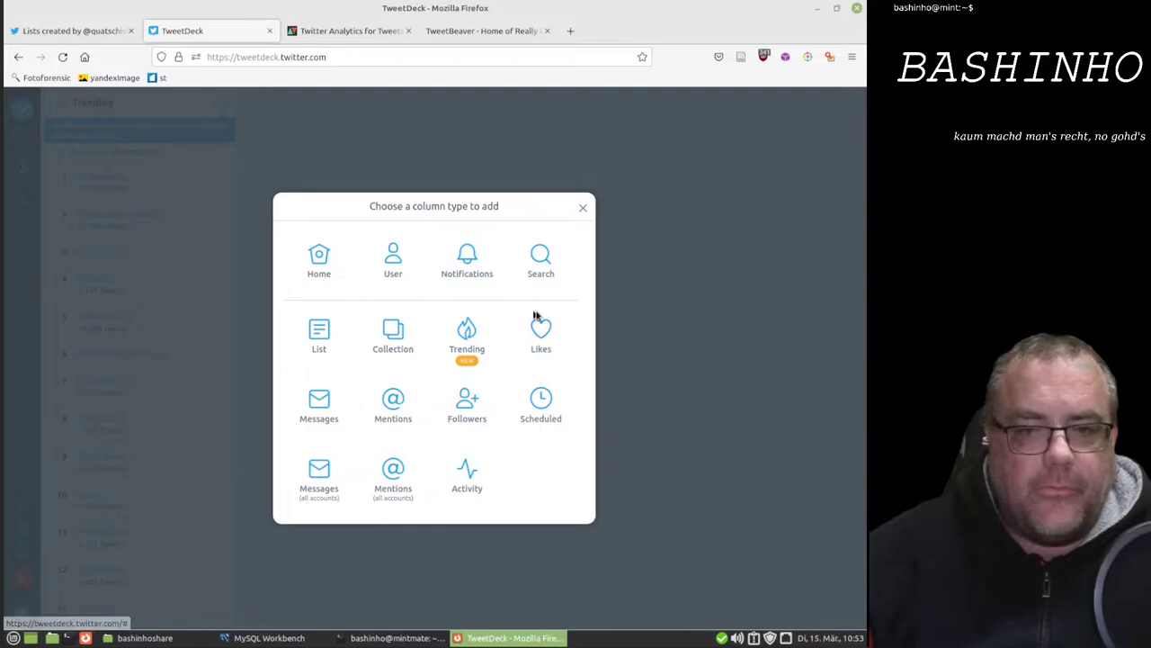
pyautogui.click(541, 256)
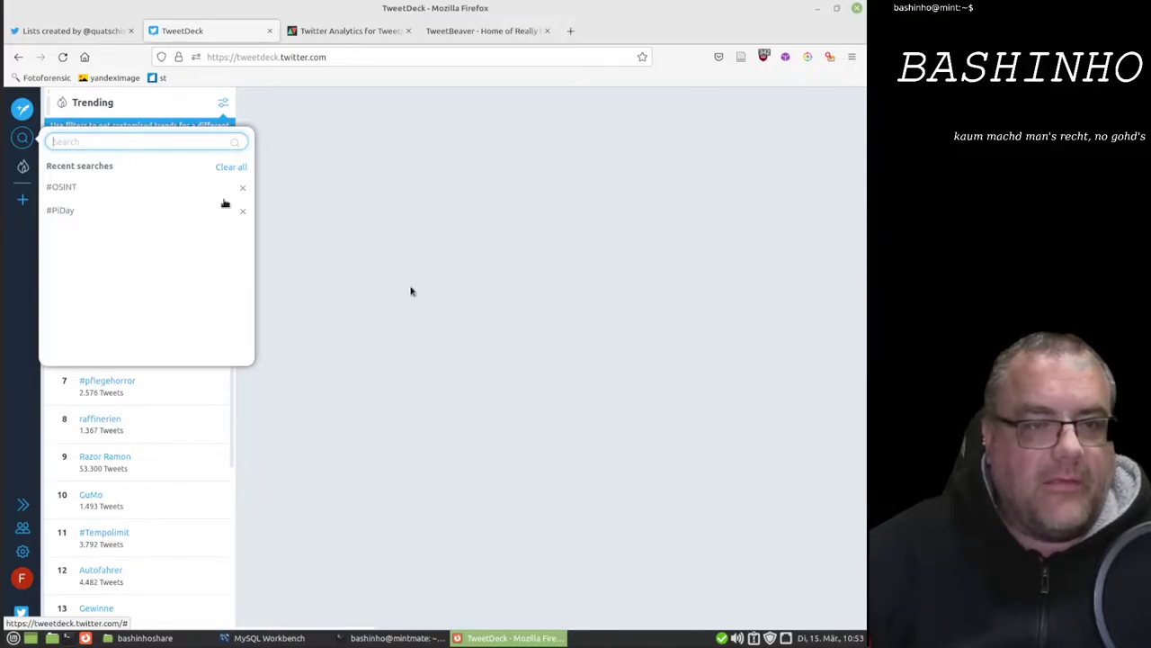
pyautogui.write('#OS')
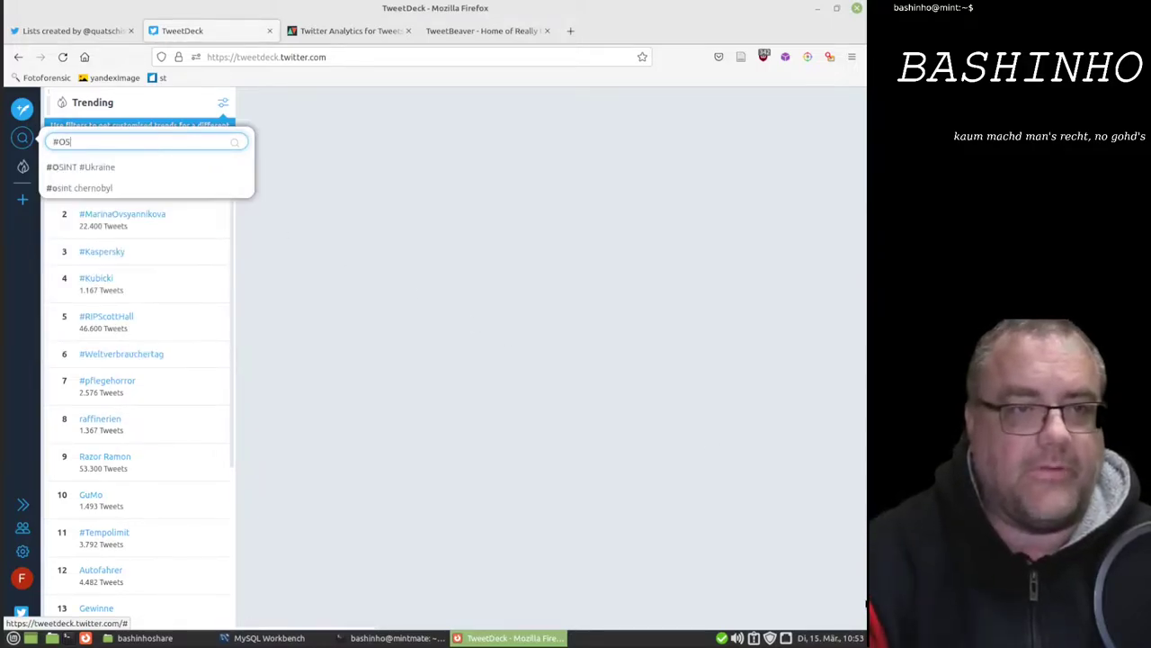
pyautogui.write('INT')
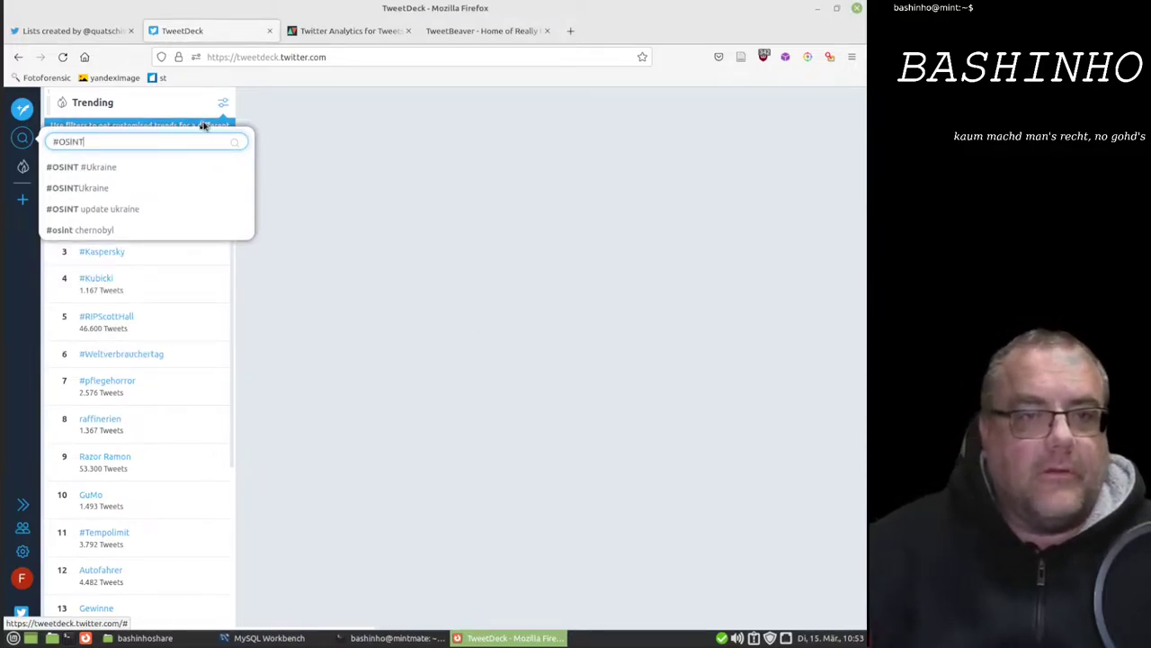
pyautogui.click(234, 144)
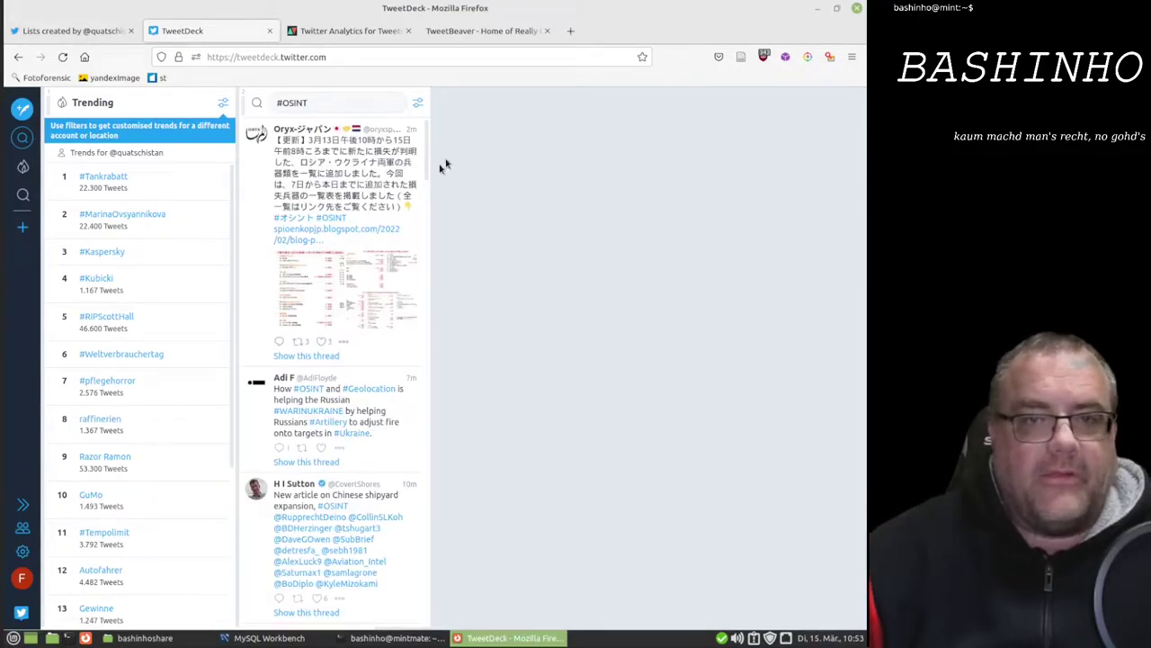
# Set the #OSINT column's Engagement filter to a minimum of 1 like.
pyautogui.click(418, 103)
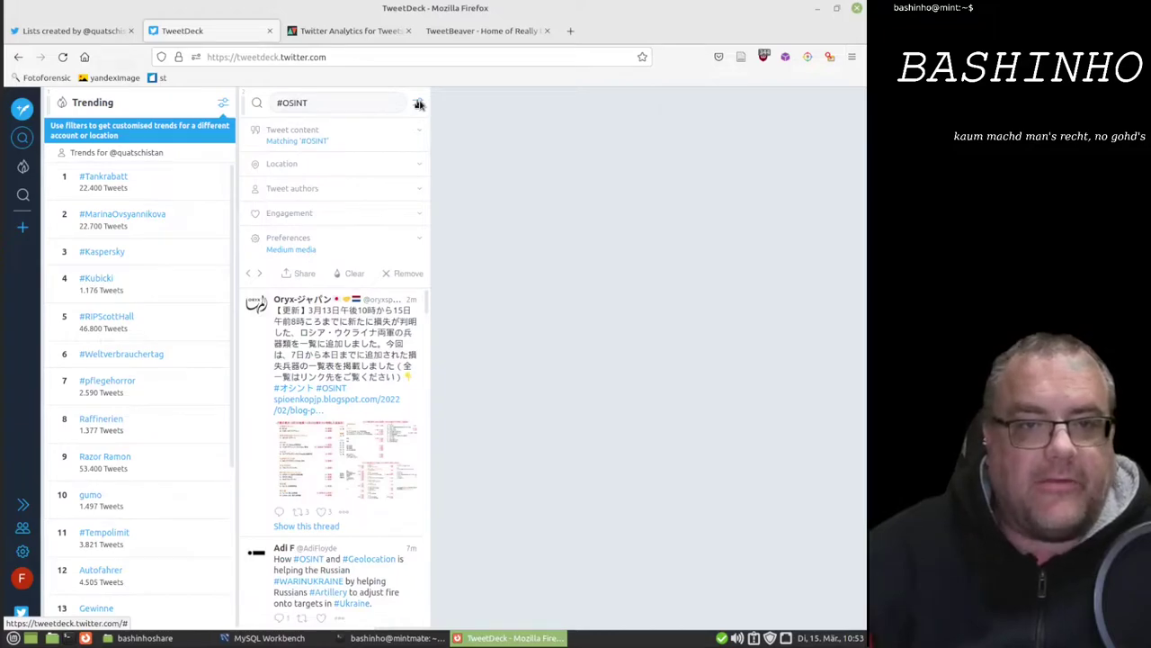
pyautogui.click(419, 164)
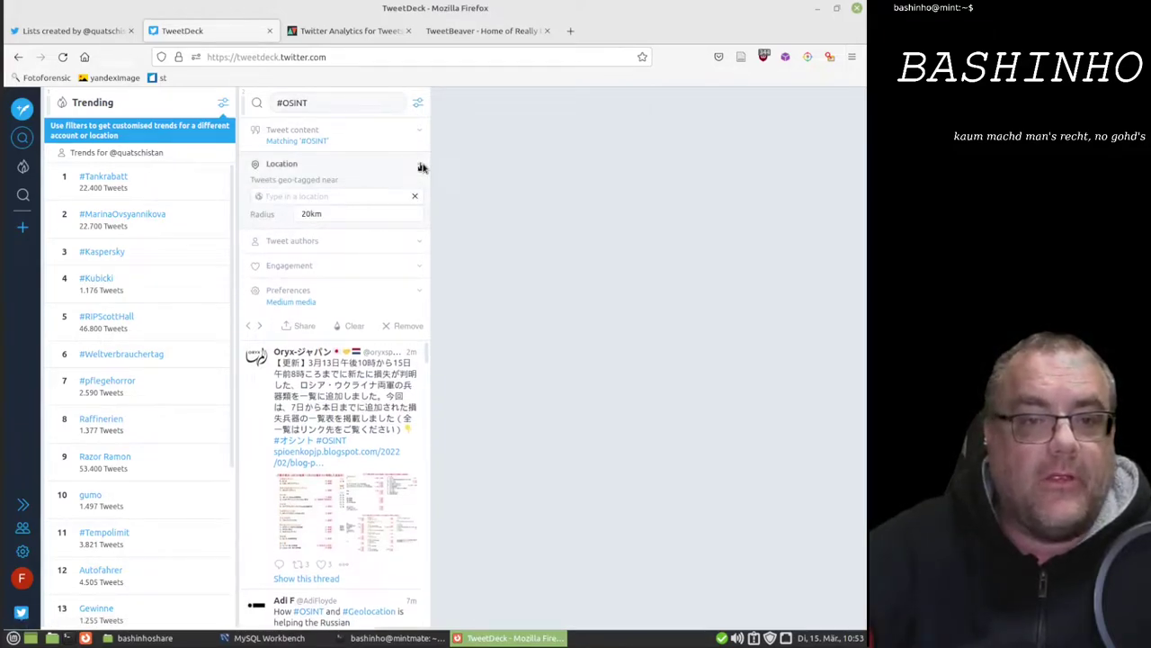
pyautogui.click(422, 168)
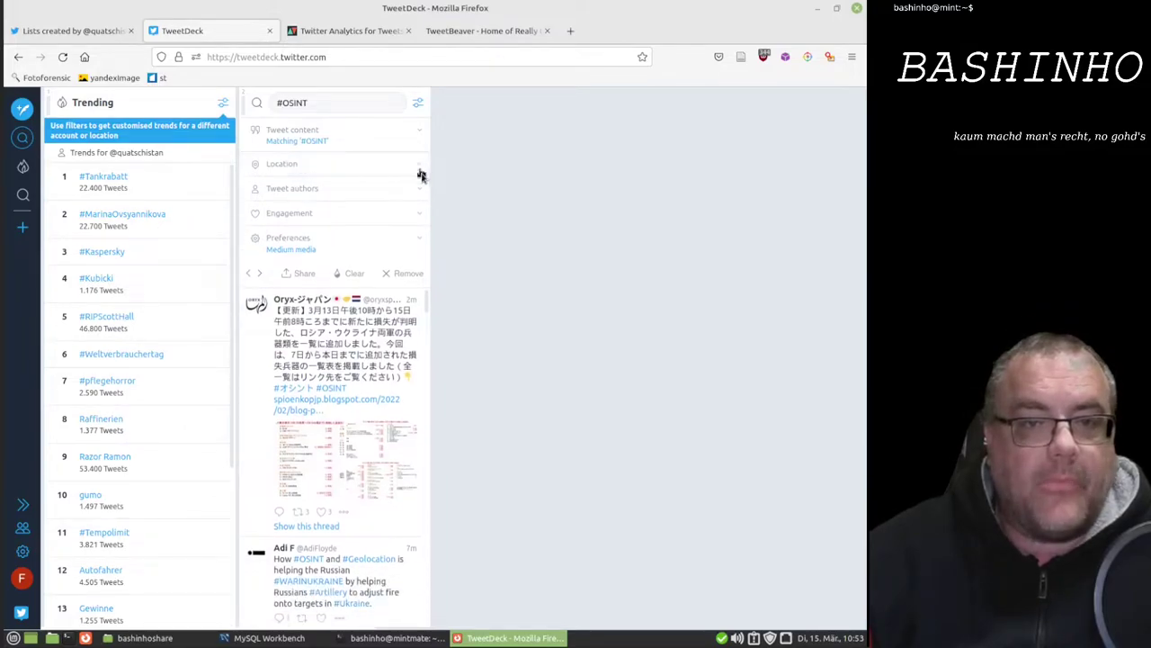
pyautogui.click(419, 190)
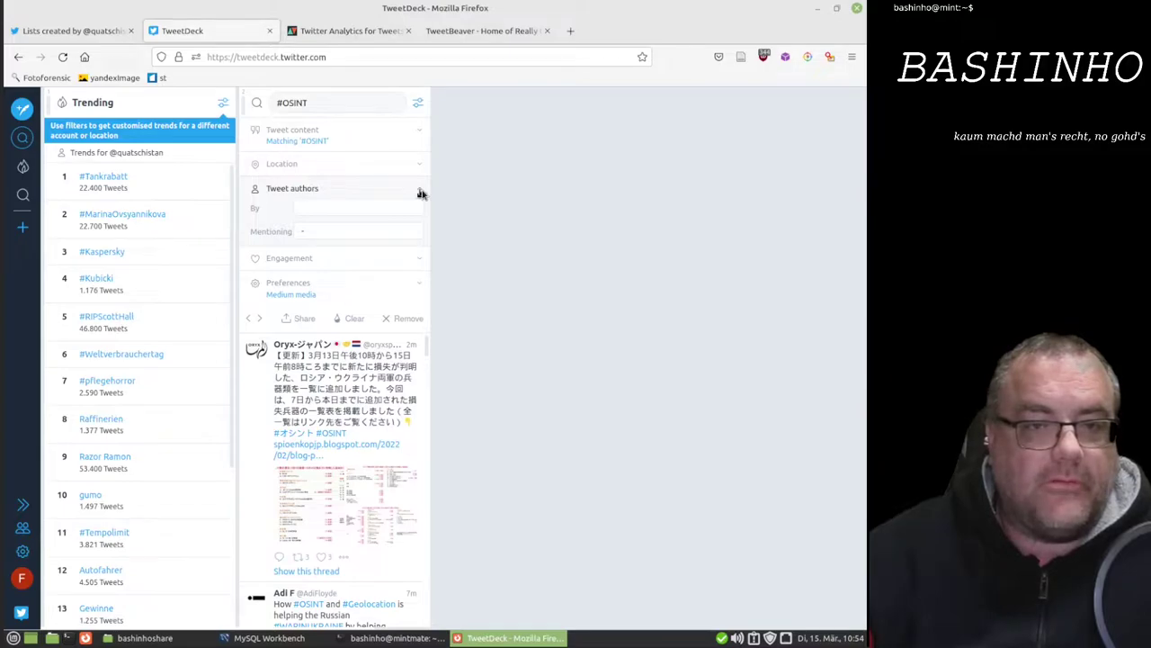
pyautogui.click(421, 194)
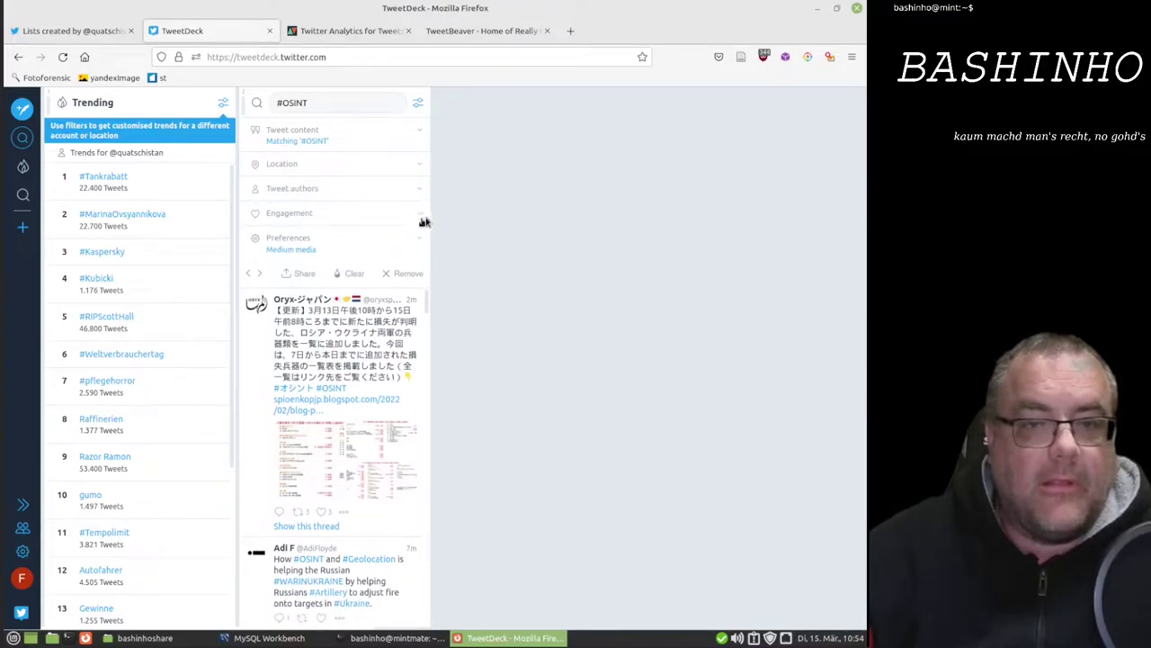
pyautogui.click(420, 215)
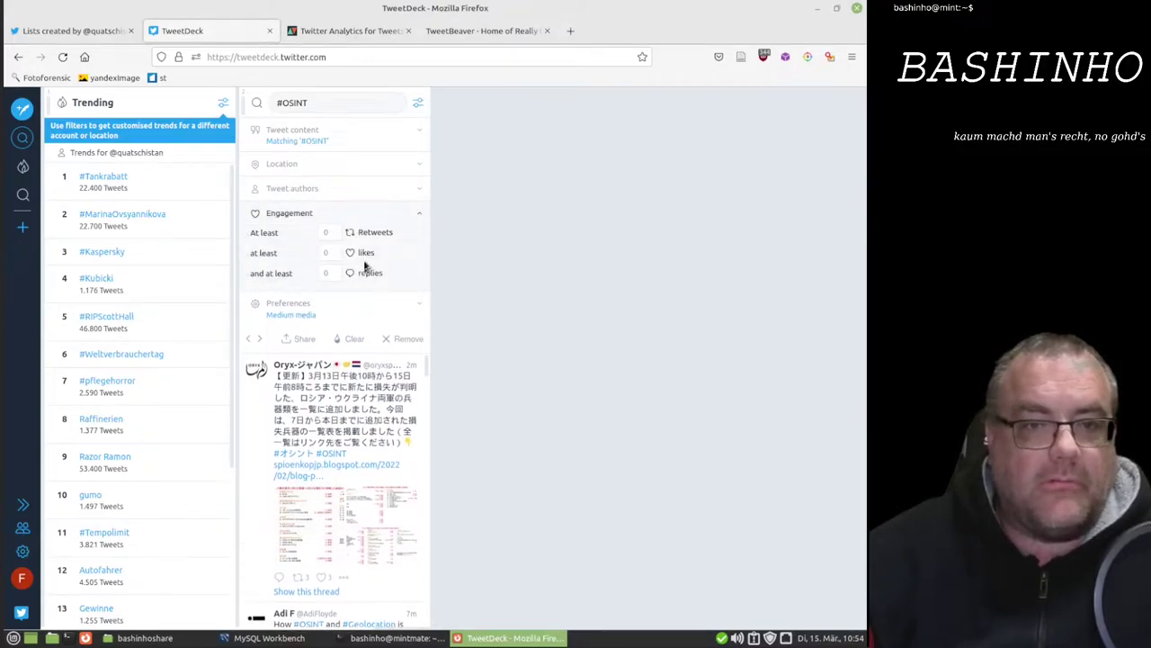
pyautogui.click(335, 255)
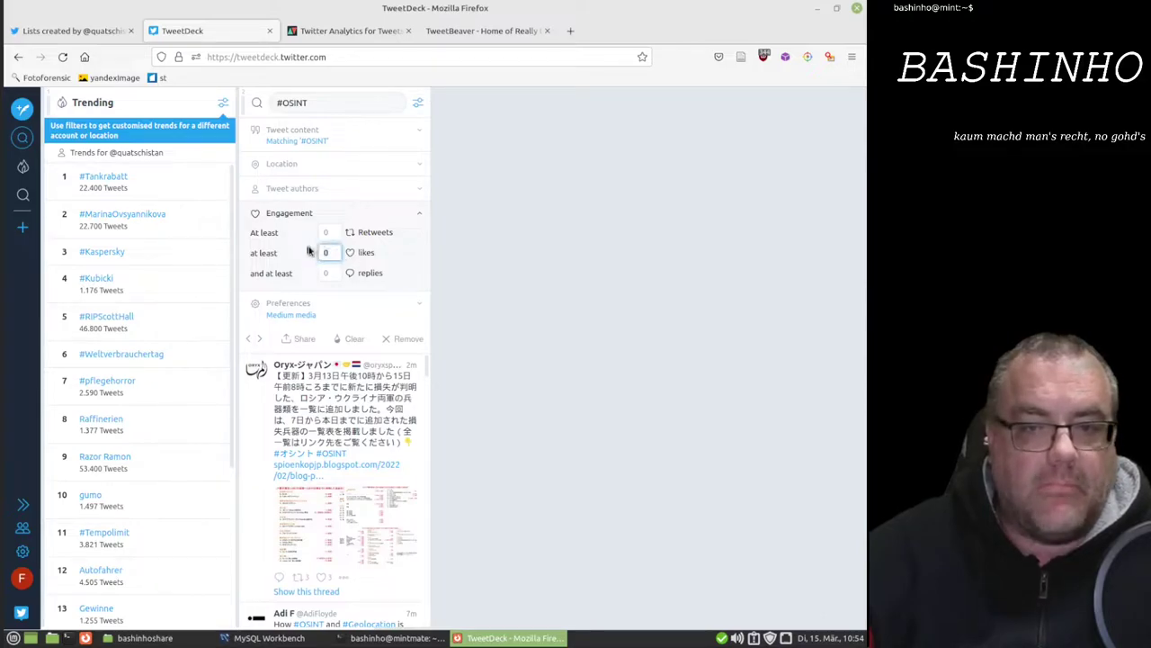
pyautogui.write('1')
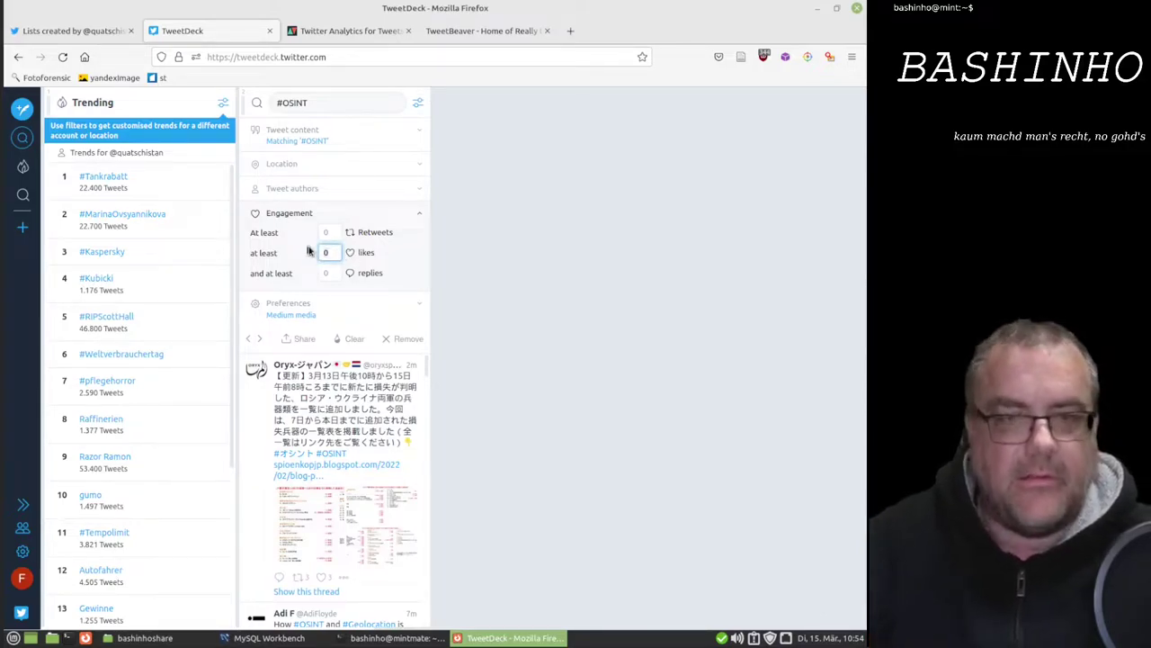
pyautogui.click(419, 218)
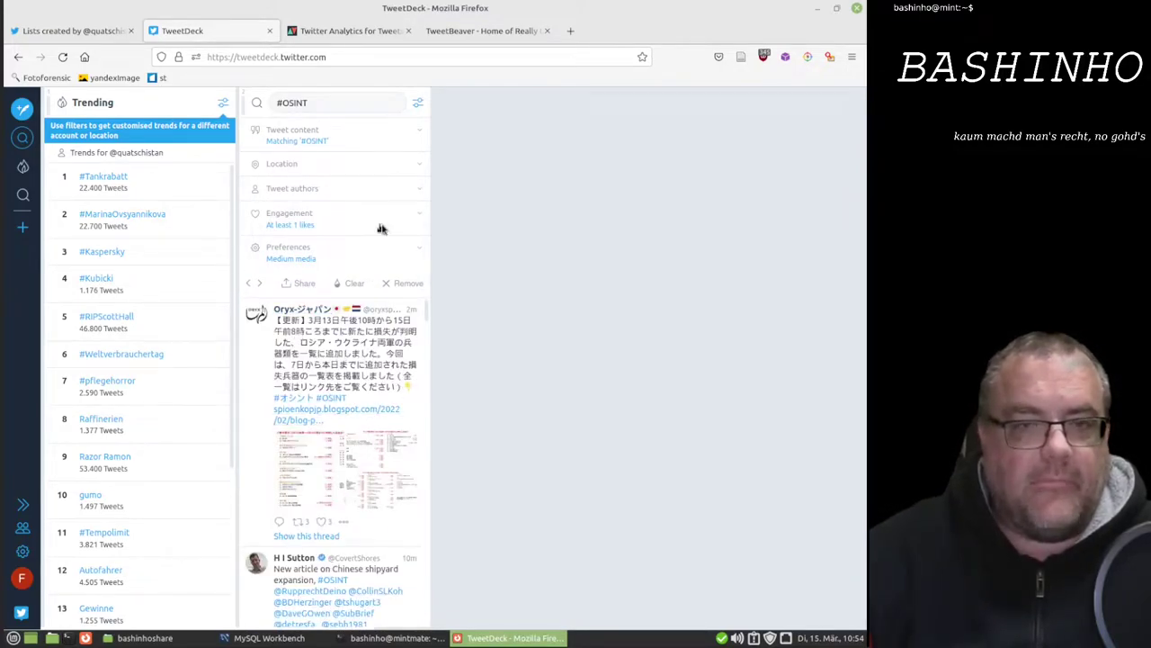
# Collapse the #OSINT column's filter options and scroll through the filtered tweets.
pyautogui.scroll(-3, 360, 329)
pyautogui.scroll(-3, 360, 329)
pyautogui.scroll(-3, 361, 329)
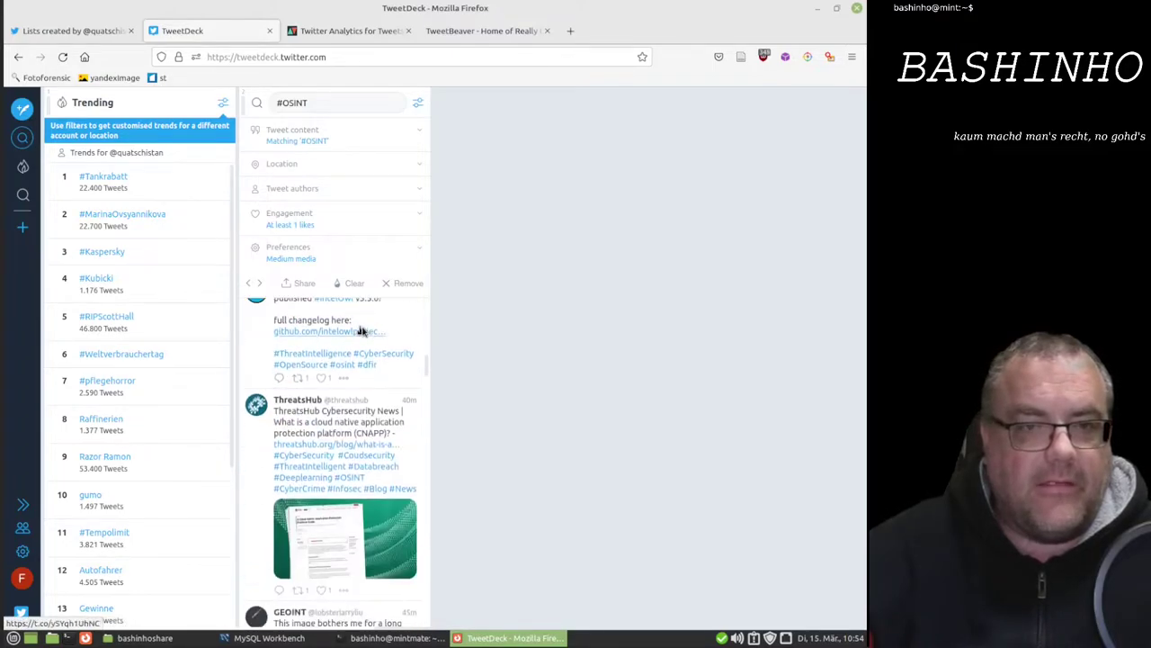
pyautogui.scroll(-3, 369, 315)
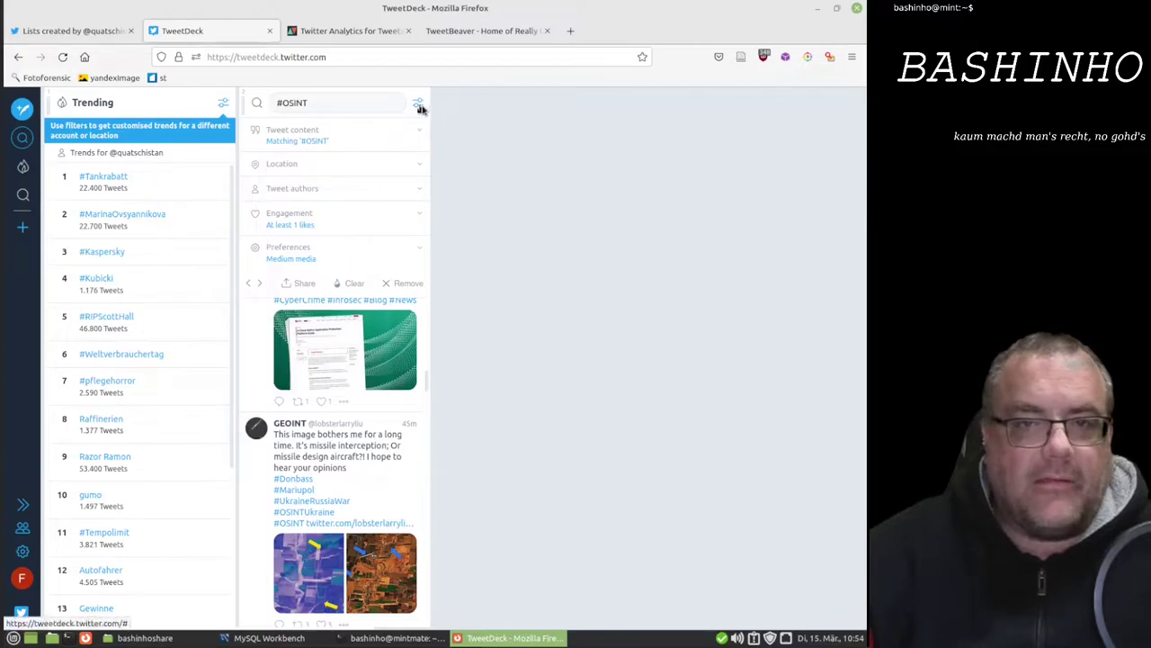
pyautogui.click(419, 104)
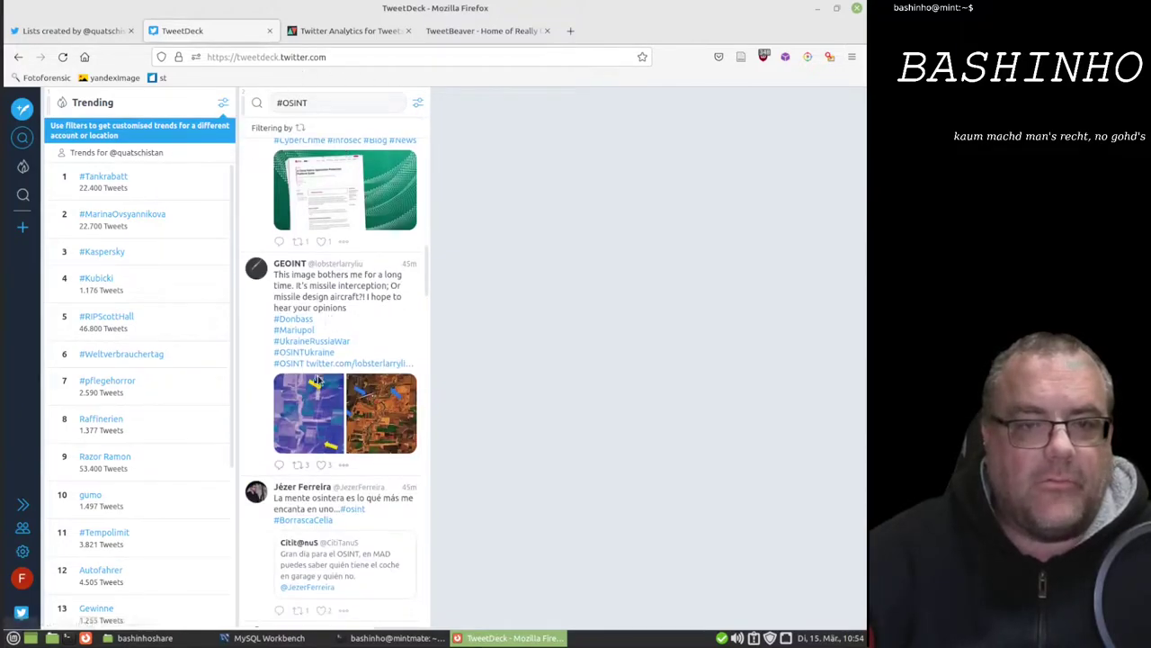
pyautogui.scroll(-3, 325, 342)
pyautogui.scroll(-2, 324, 351)
pyautogui.scroll(5, 322, 356)
pyautogui.scroll(3, 322, 357)
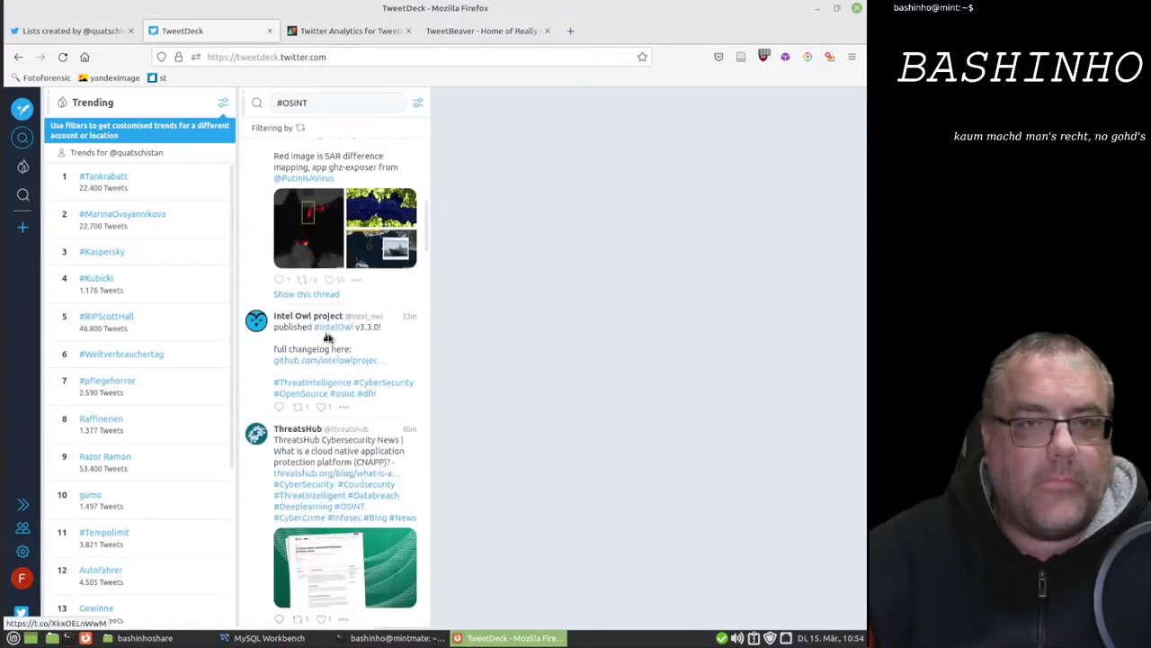
pyautogui.scroll(3, 306, 321)
pyautogui.scroll(2, 297, 269)
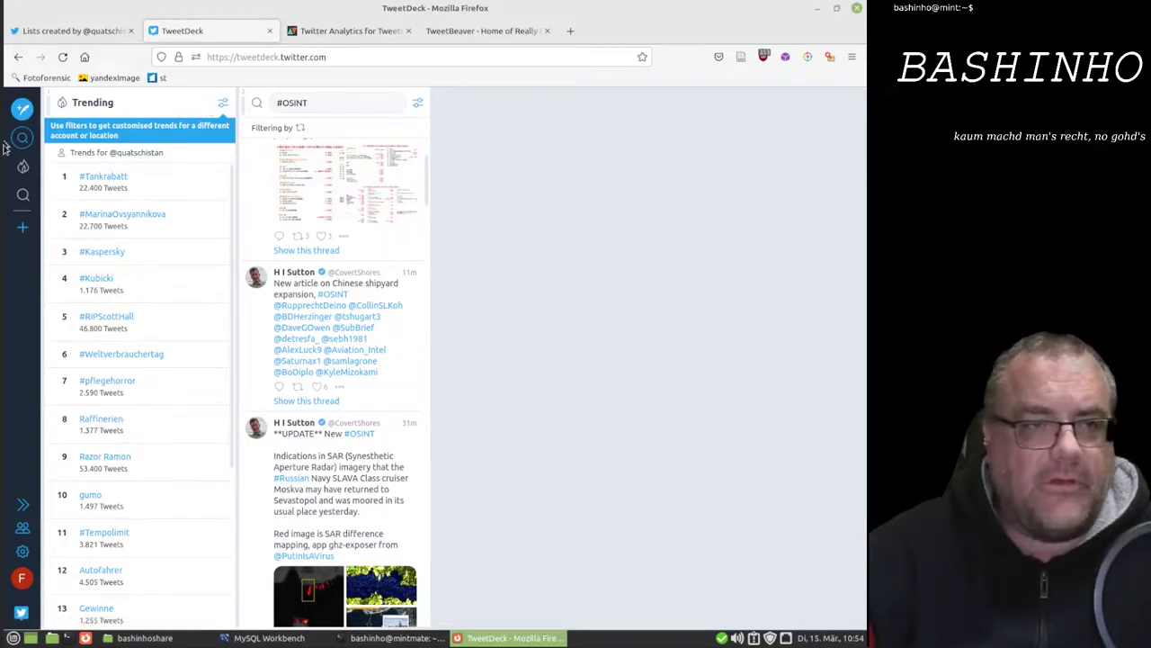
# Reopen the #OSINT filter options, then go to Twitter's Lists page showing mylist.
pyautogui.click(418, 105)
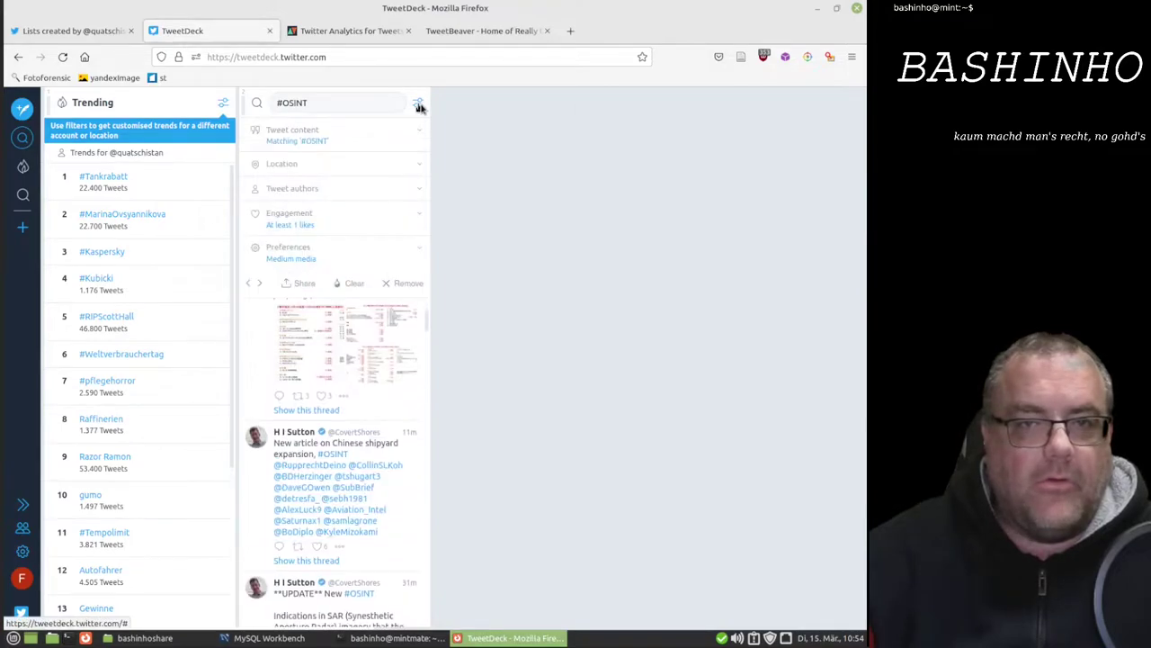
pyautogui.click(248, 284)
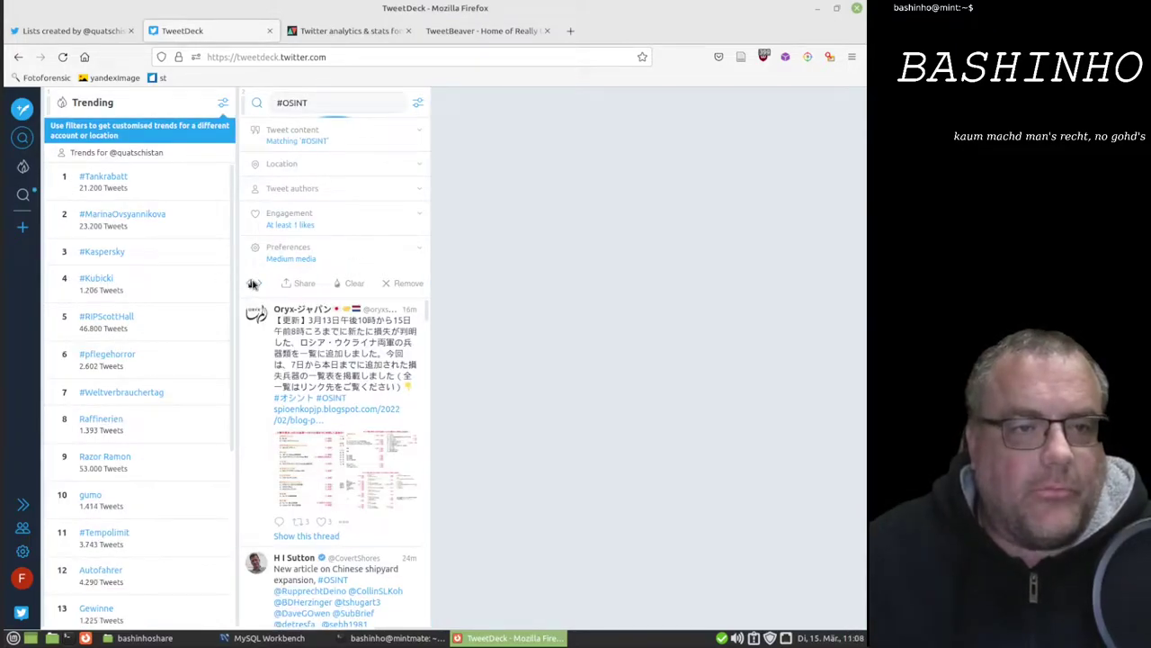
pyautogui.click(23, 230)
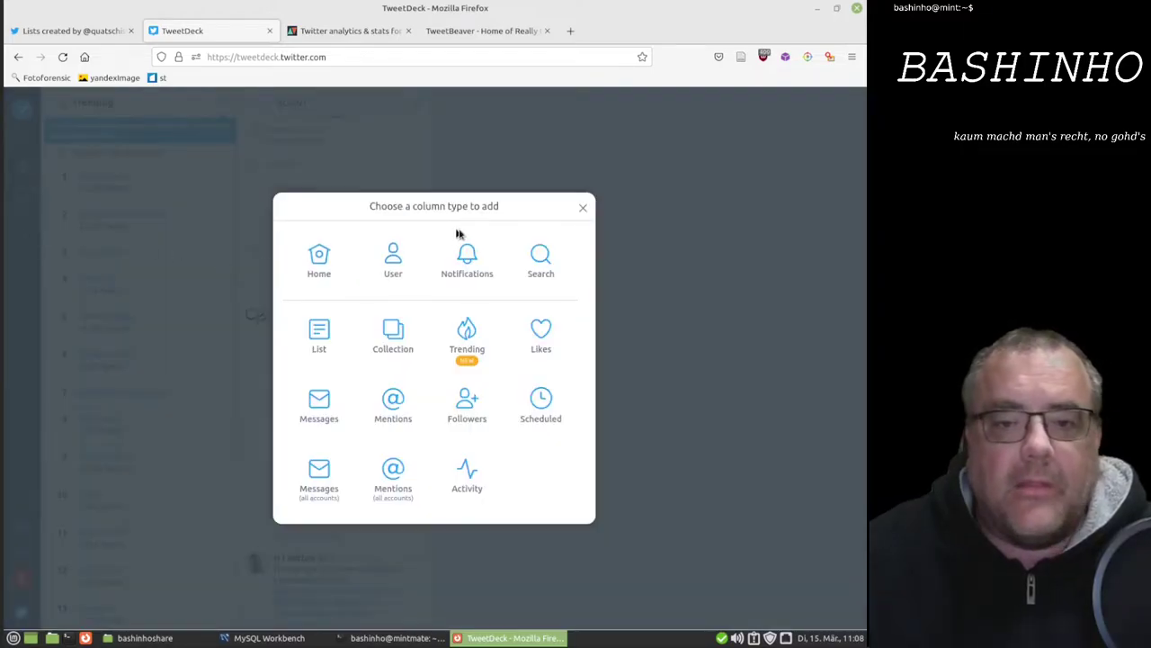
pyautogui.press('Escape')
pyautogui.click(93, 33)
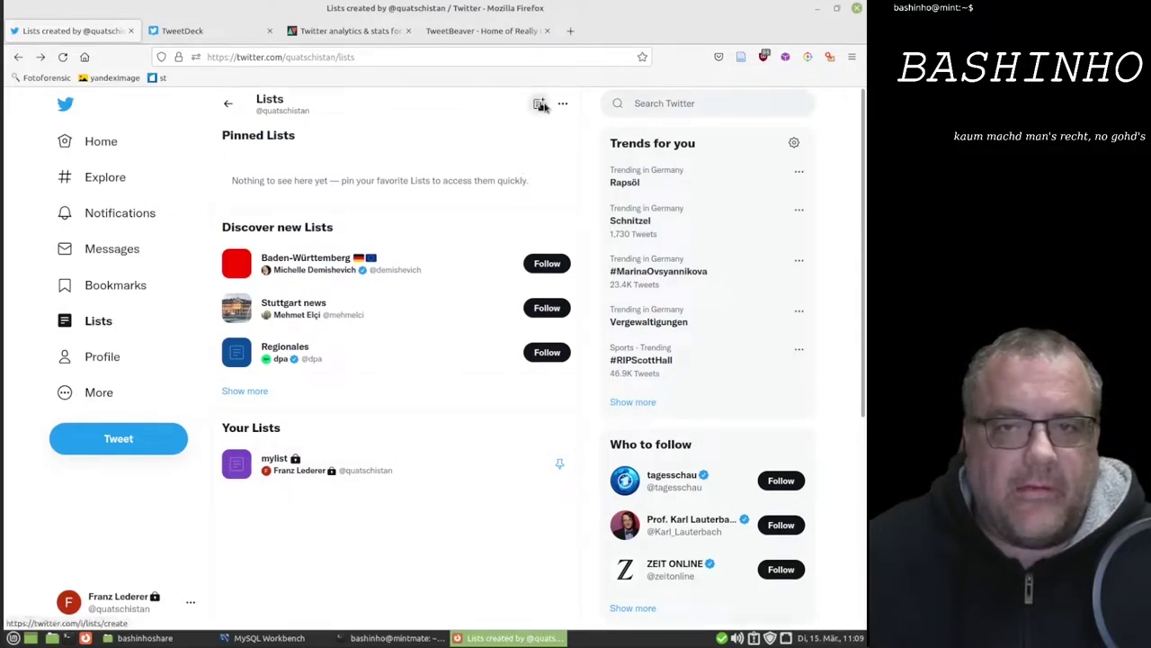
# Create a private Twitter list named meinetolleliste and proceed to adding members.
pyautogui.click(538, 104)
pyautogui.click(345, 353)
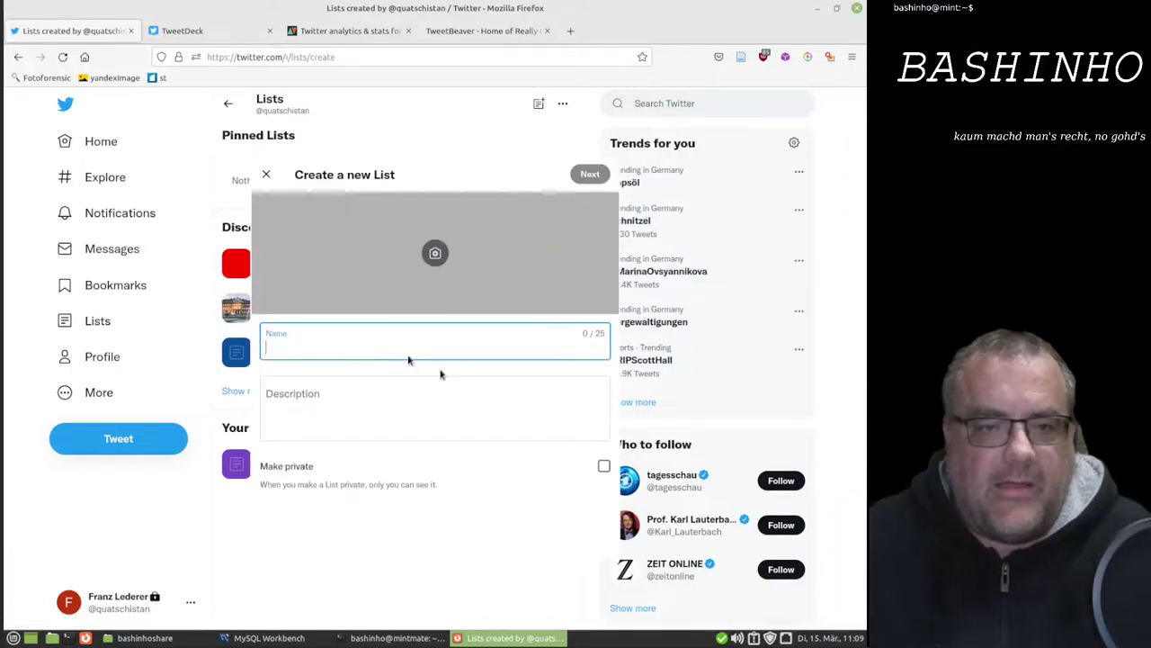
pyautogui.write('meine')
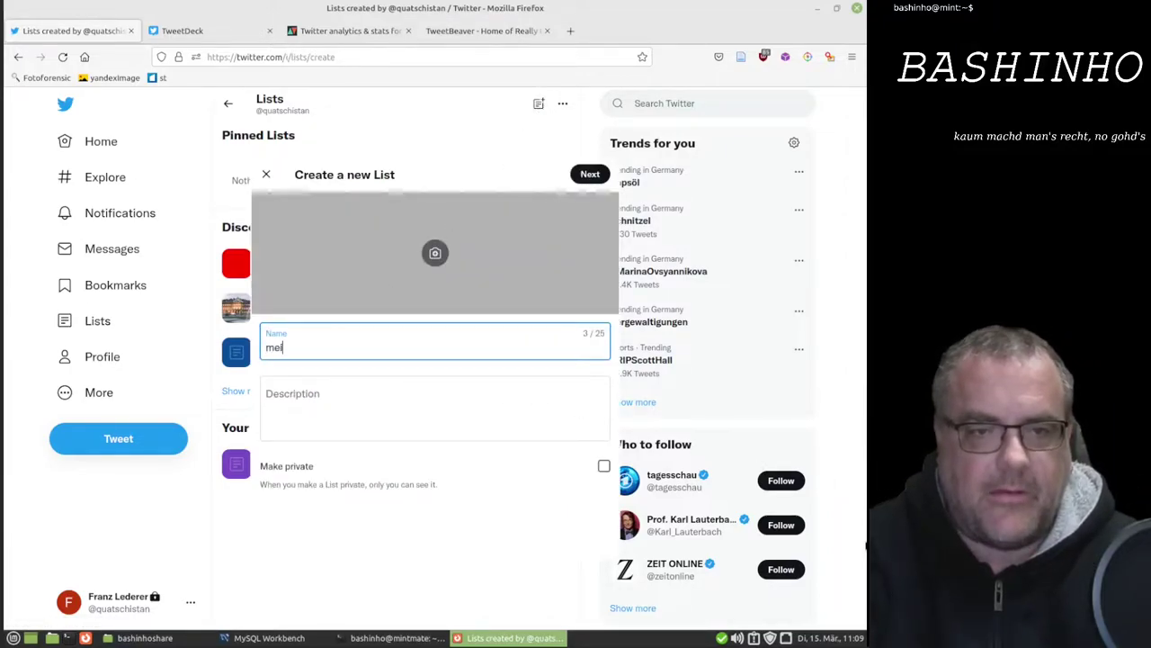
pyautogui.press('BackSpace')
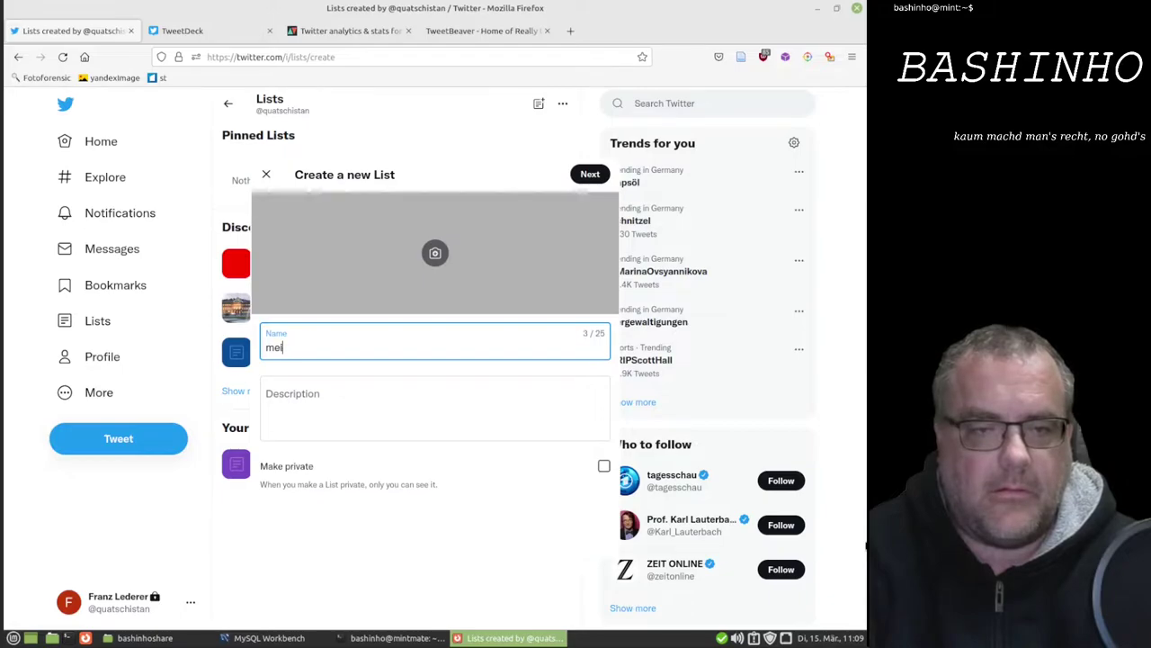
pyautogui.write('etolleliste')
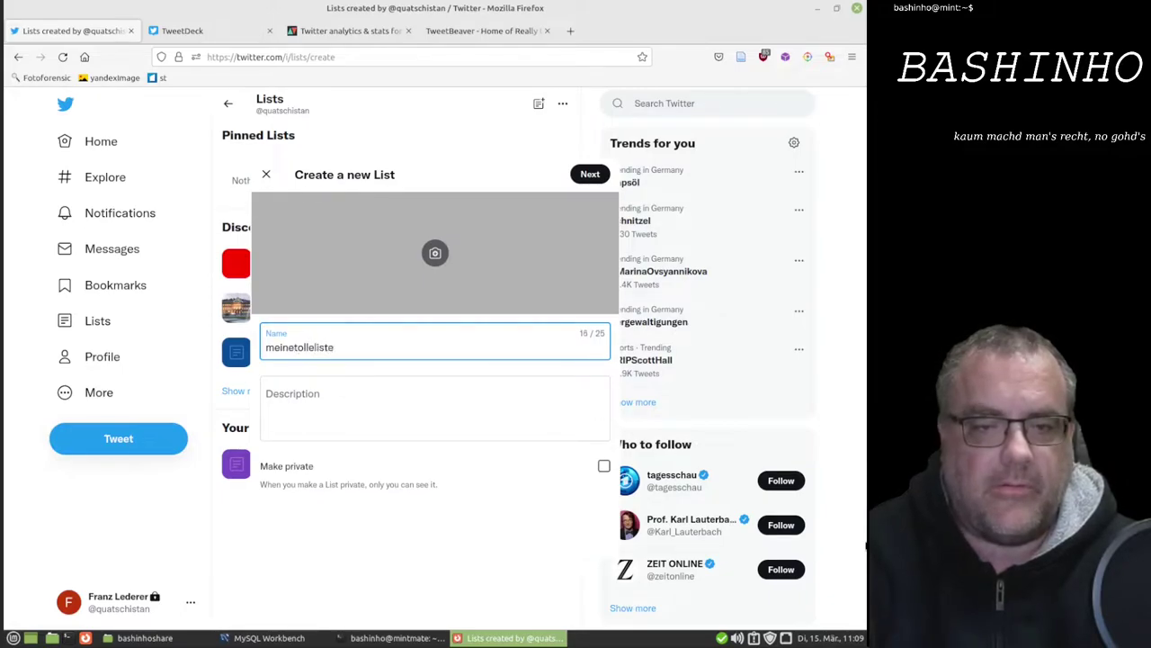
pyautogui.click(412, 429)
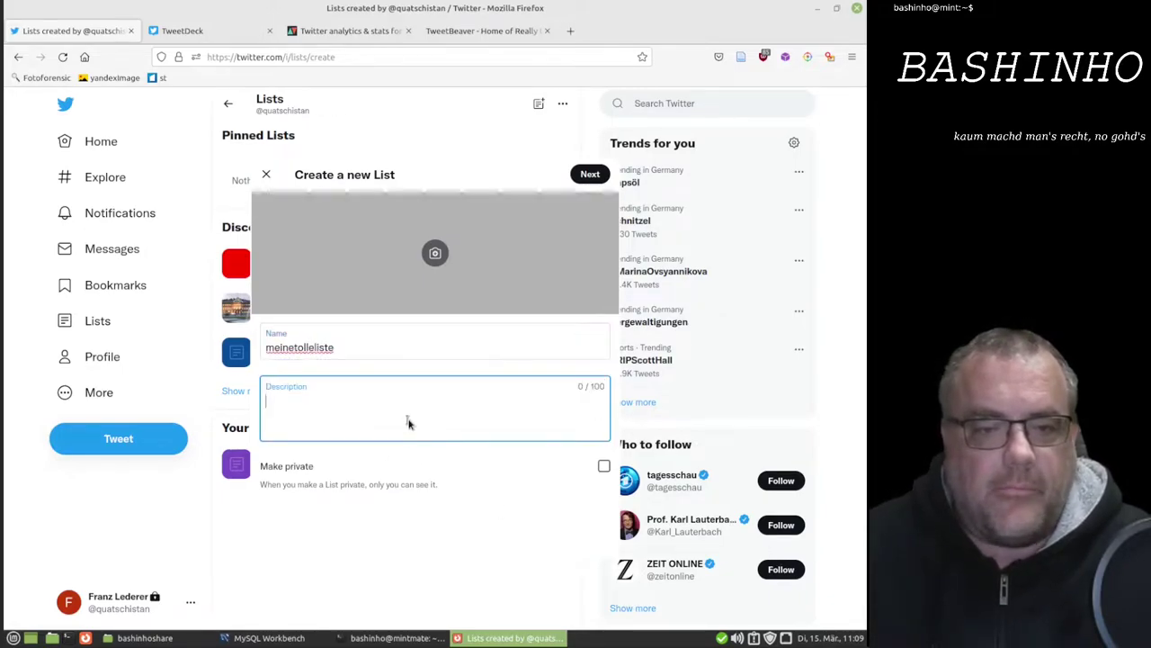
pyautogui.click(604, 466)
pyautogui.click(588, 174)
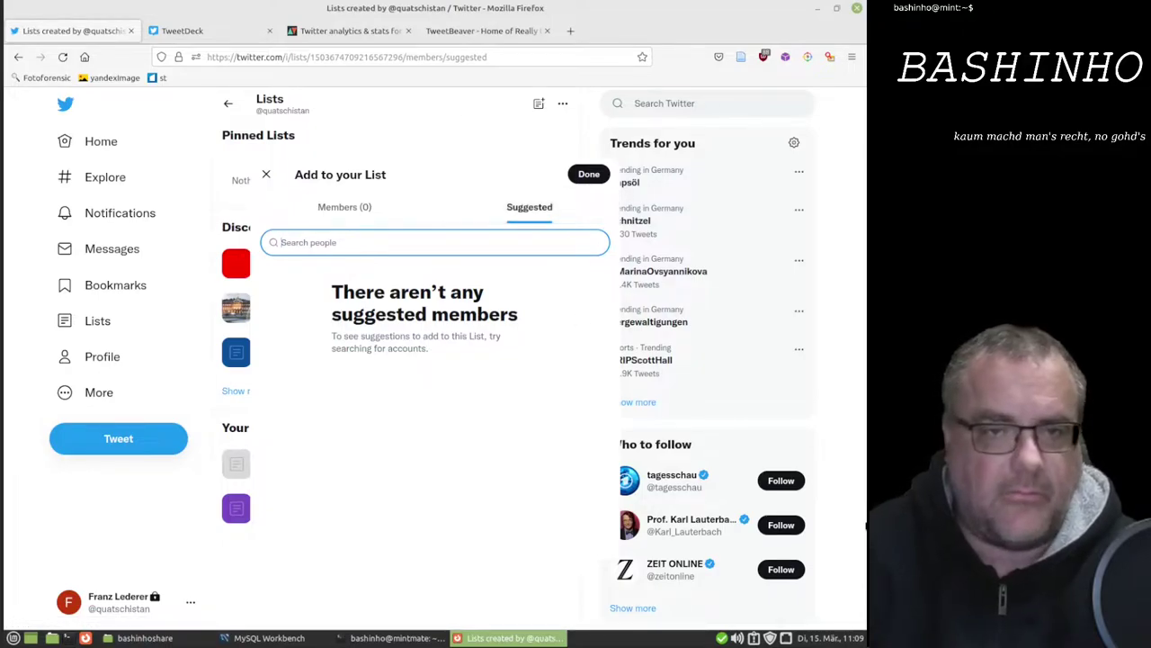
# Add The OSINT Curious Project, OSINT Techniques, the Dutch OSINT account and OSINT Updates to the list.
pyautogui.write('@')
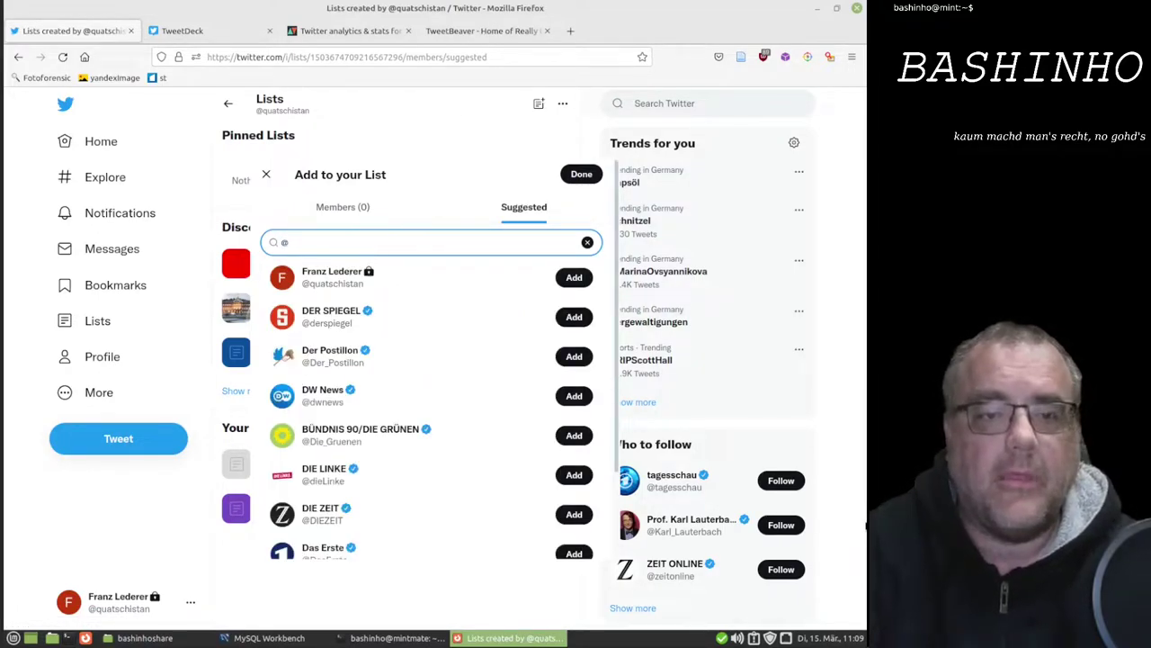
pyautogui.write('os')
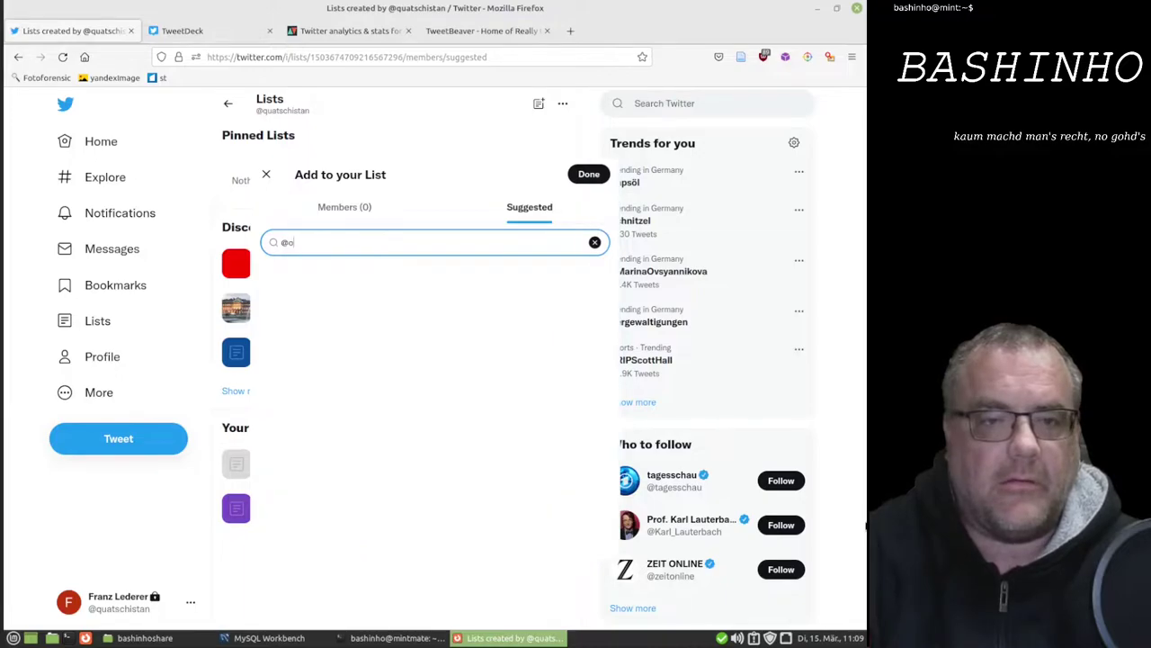
pyautogui.write('int')
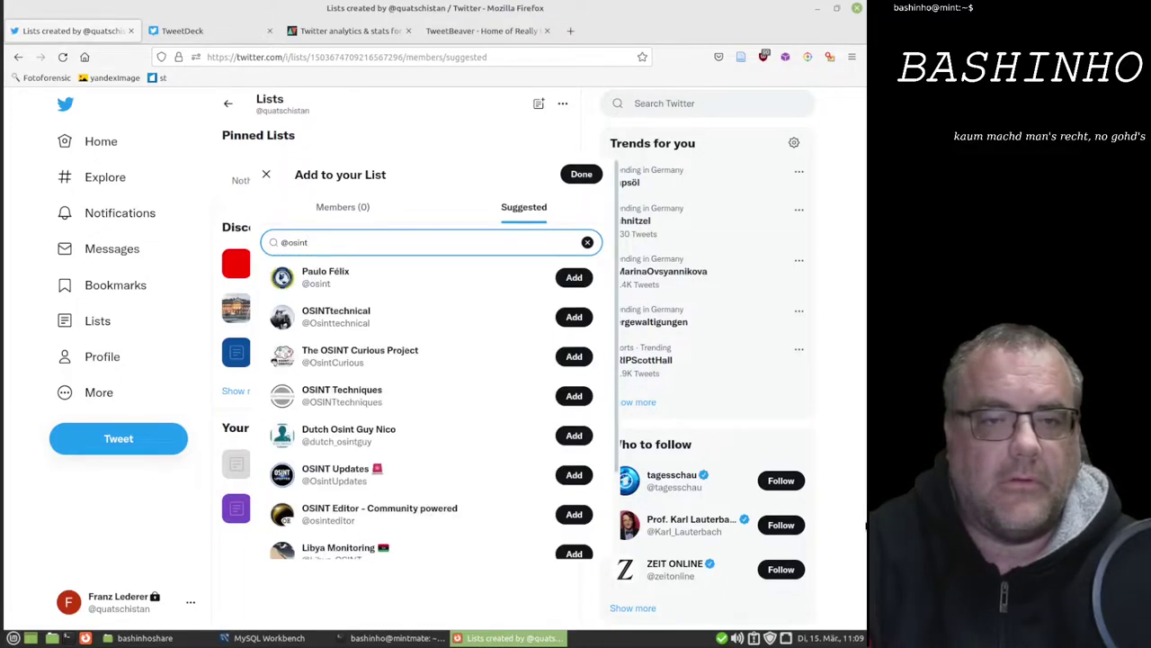
pyautogui.write('curi')
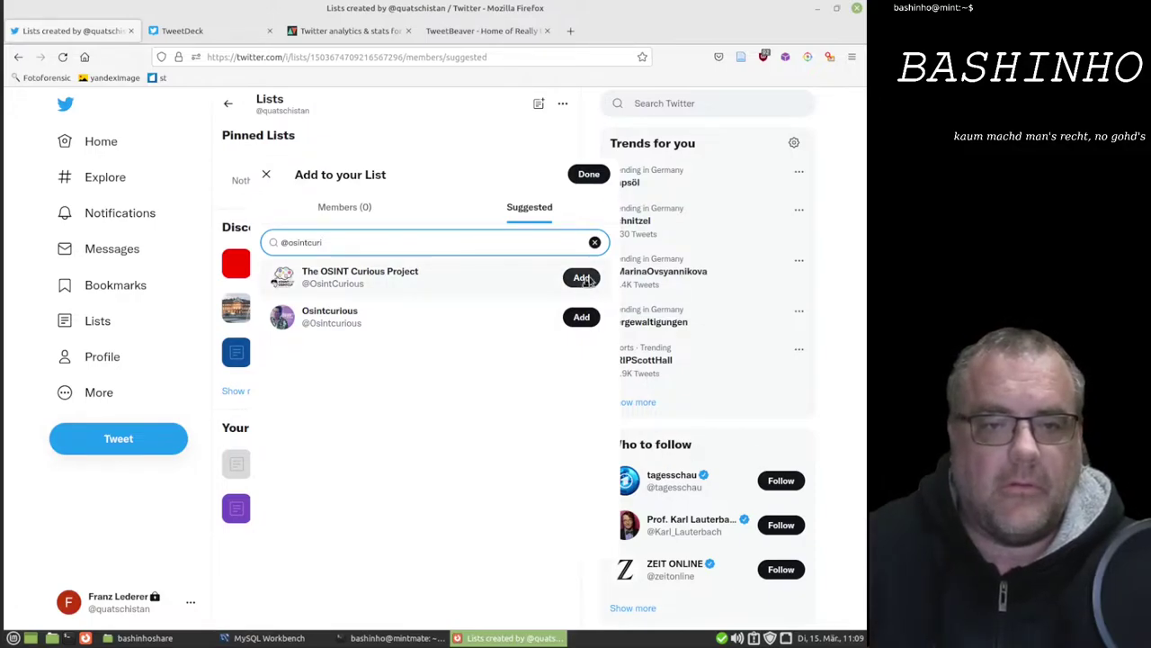
pyautogui.click(582, 277)
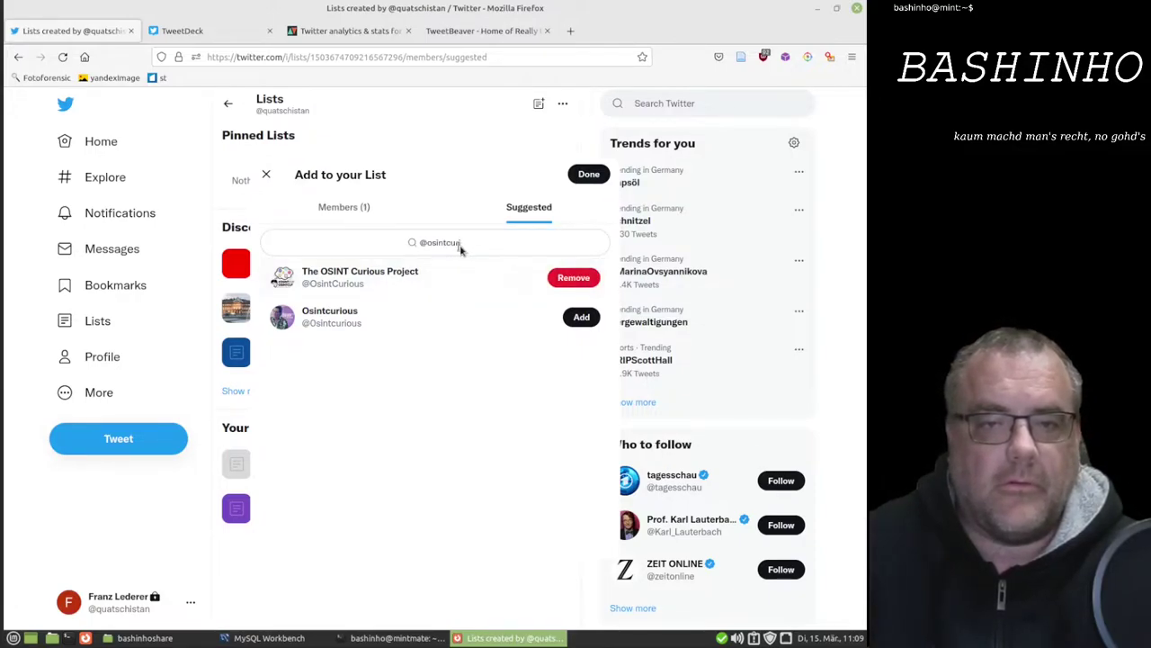
pyautogui.tripleClick(352, 243)
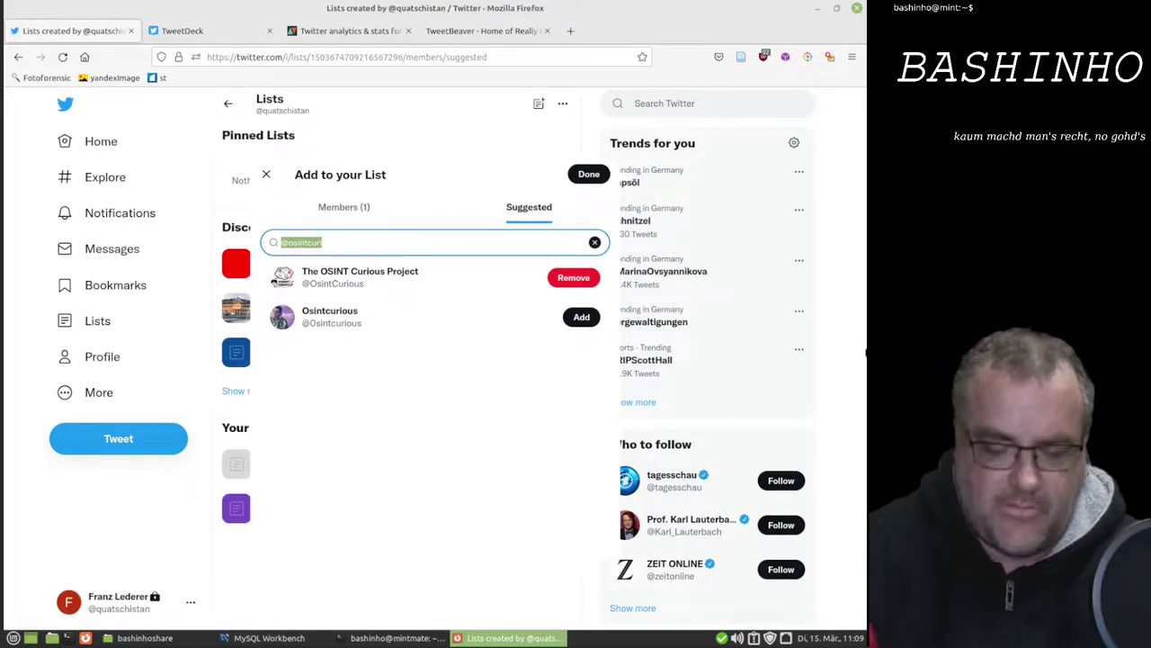
pyautogui.write('@')
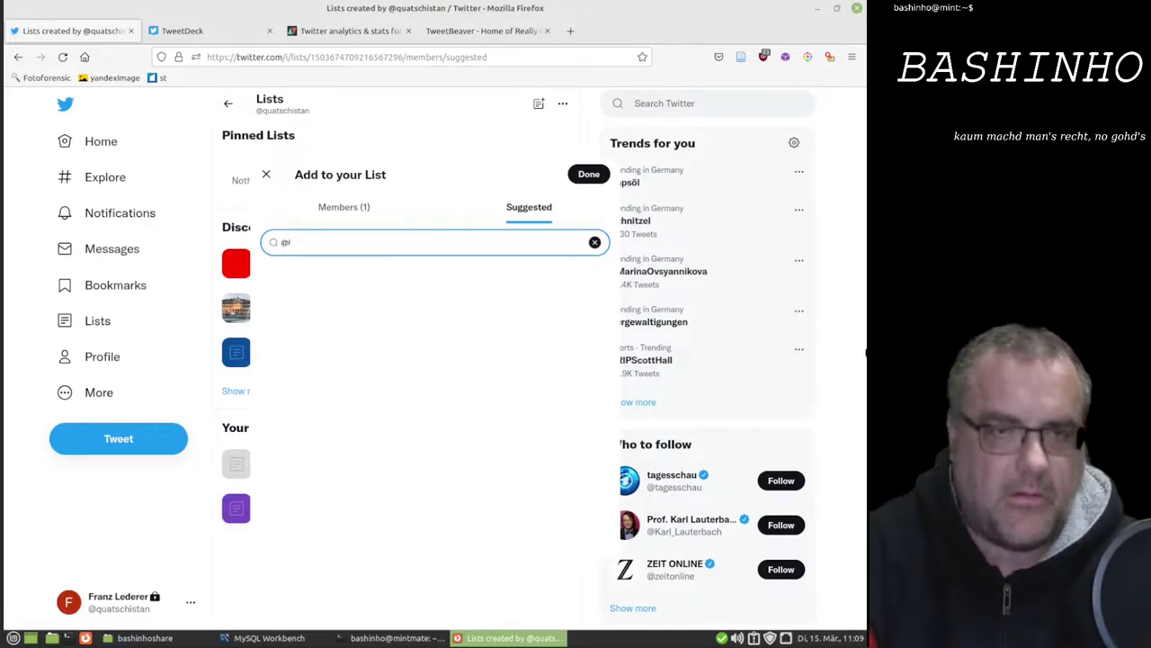
pyautogui.write('osti')
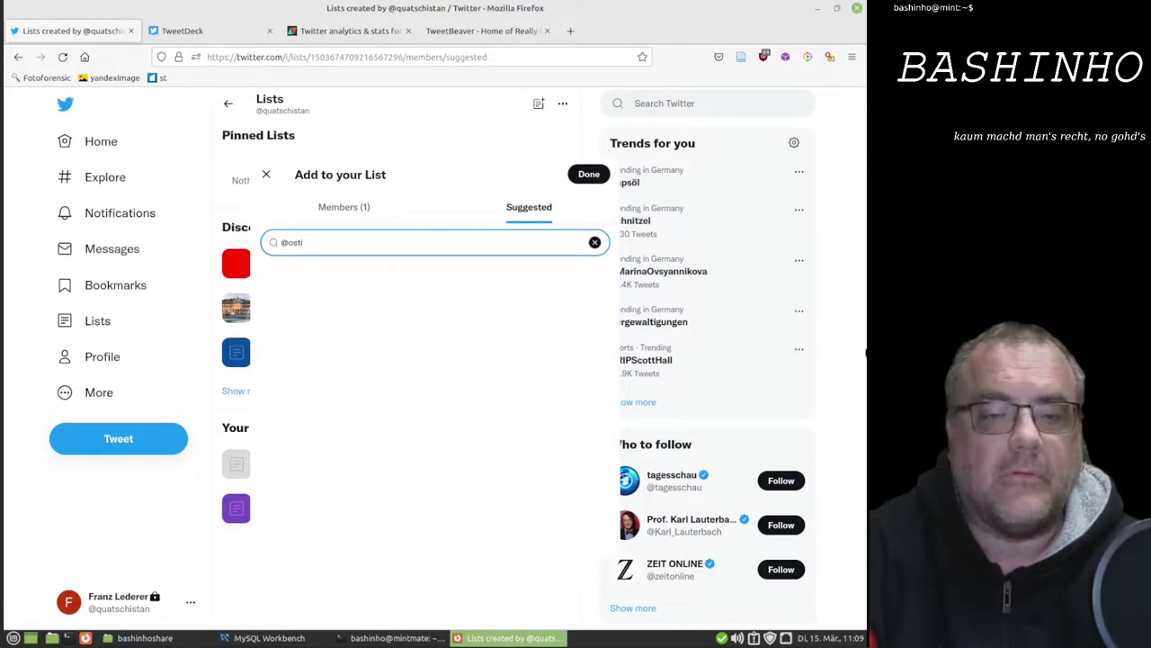
pyautogui.press('BackSpace')
pyautogui.write('int')
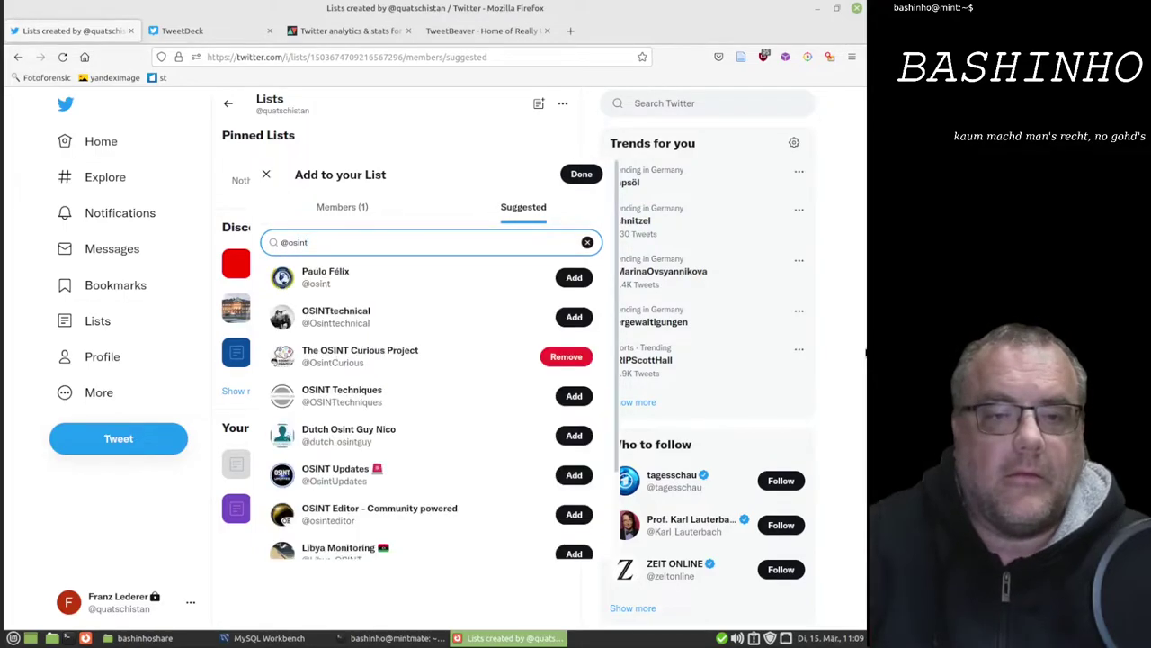
pyautogui.click(581, 401)
pyautogui.click(577, 399)
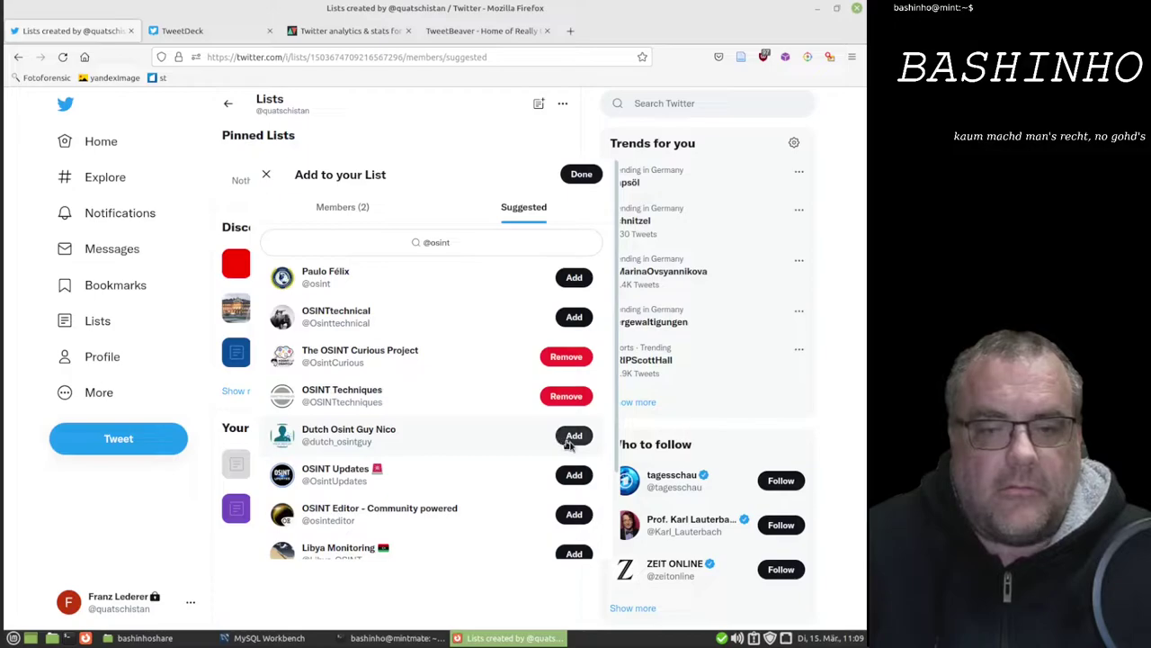
pyautogui.click(568, 437)
pyautogui.click(573, 475)
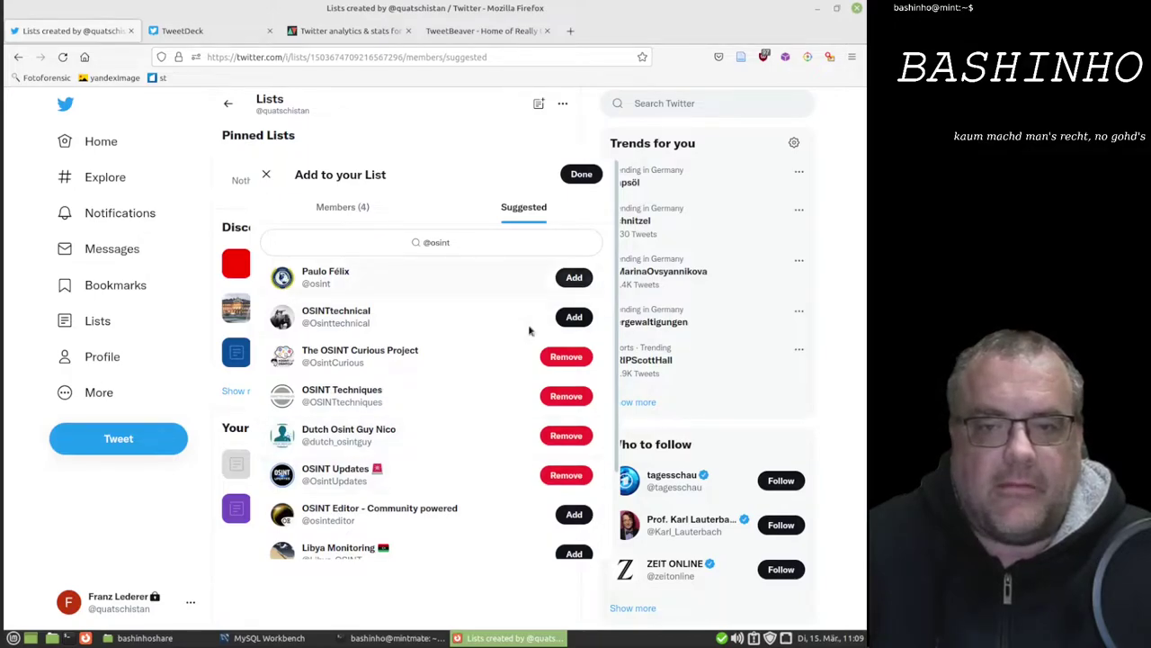
# Review the four list members, finish the list, and return to TweetDeck.
pyautogui.click(351, 207)
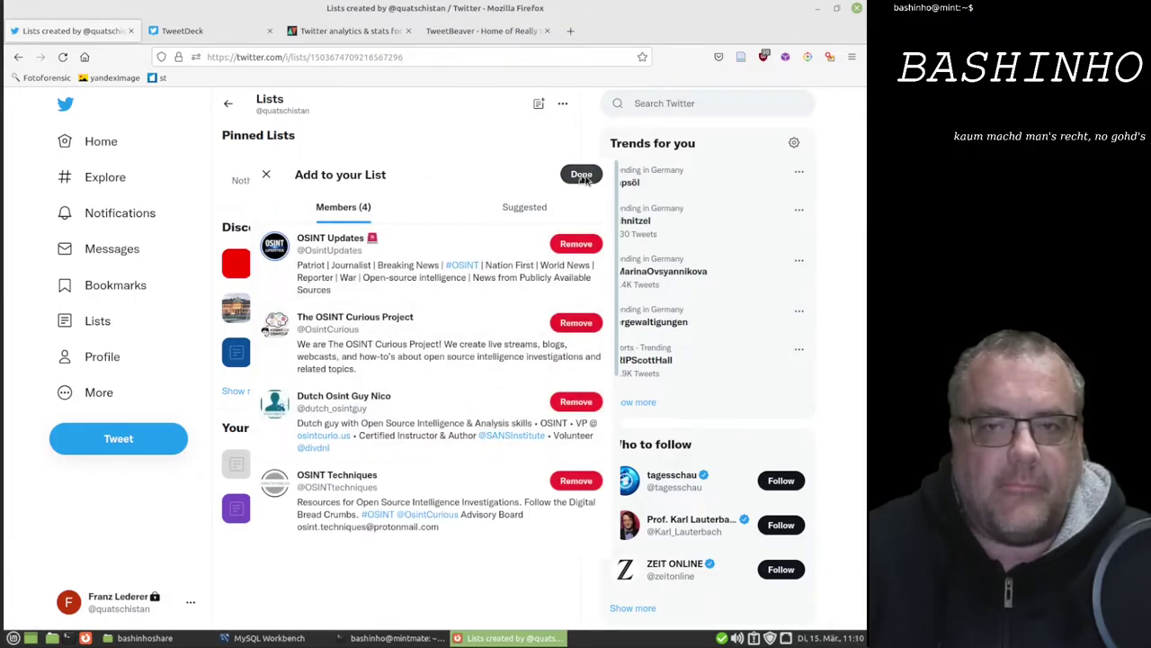
pyautogui.click(582, 175)
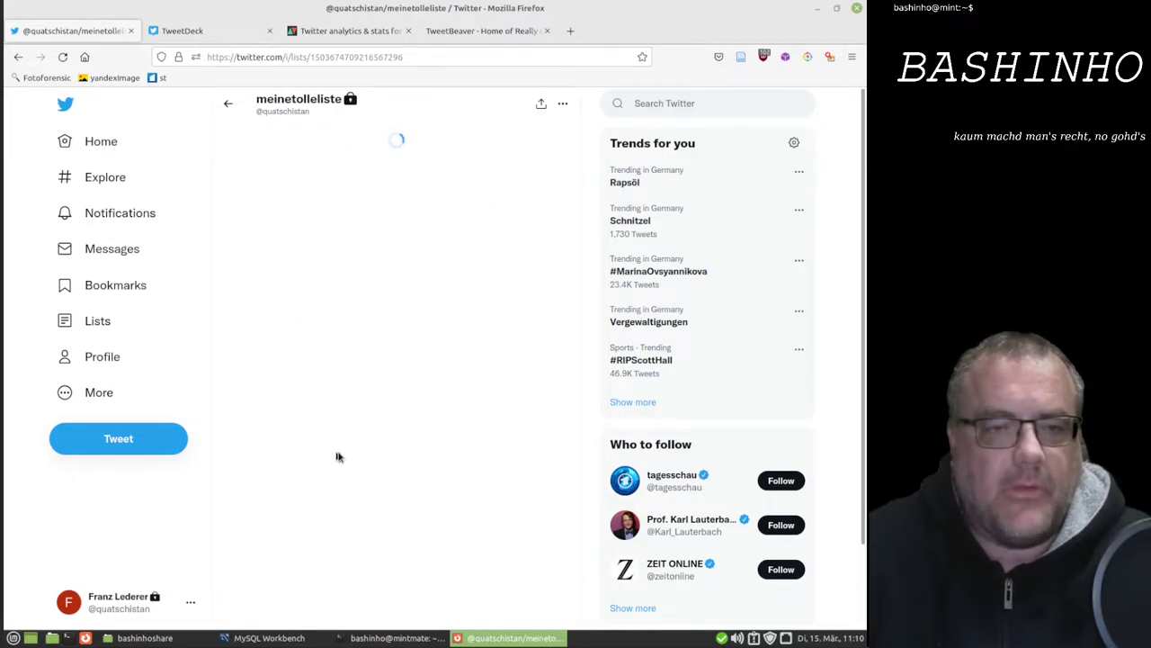
pyautogui.click(182, 31)
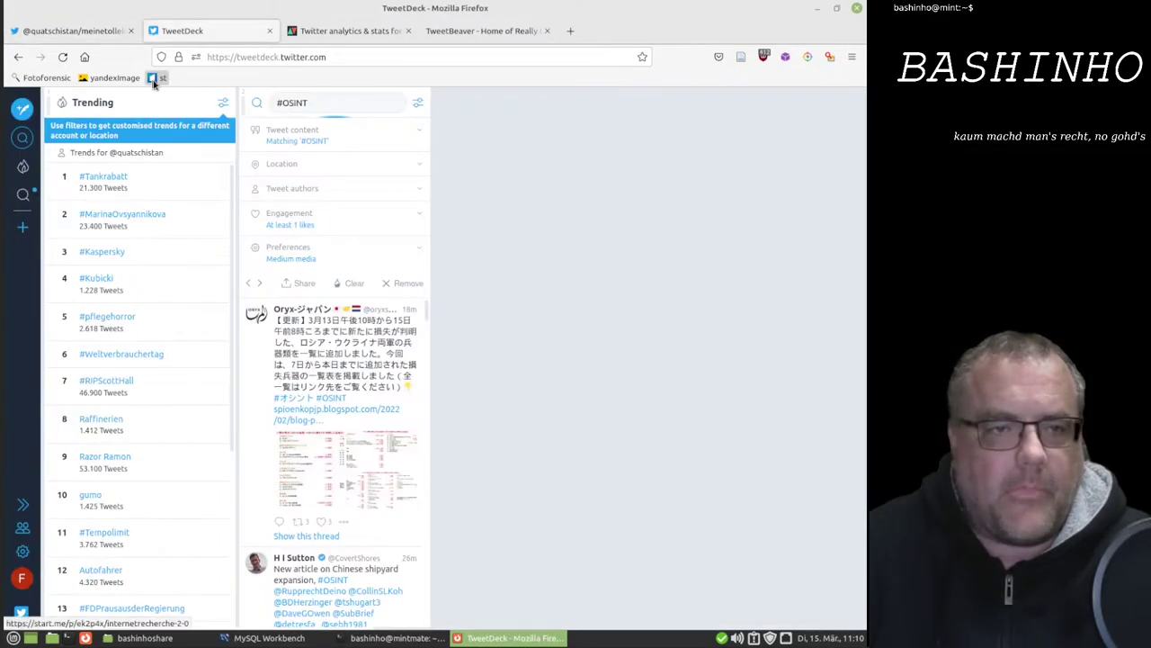
# Add a List column for mylist beside the #OSINT column.
pyautogui.click(24, 230)
pyautogui.click(317, 329)
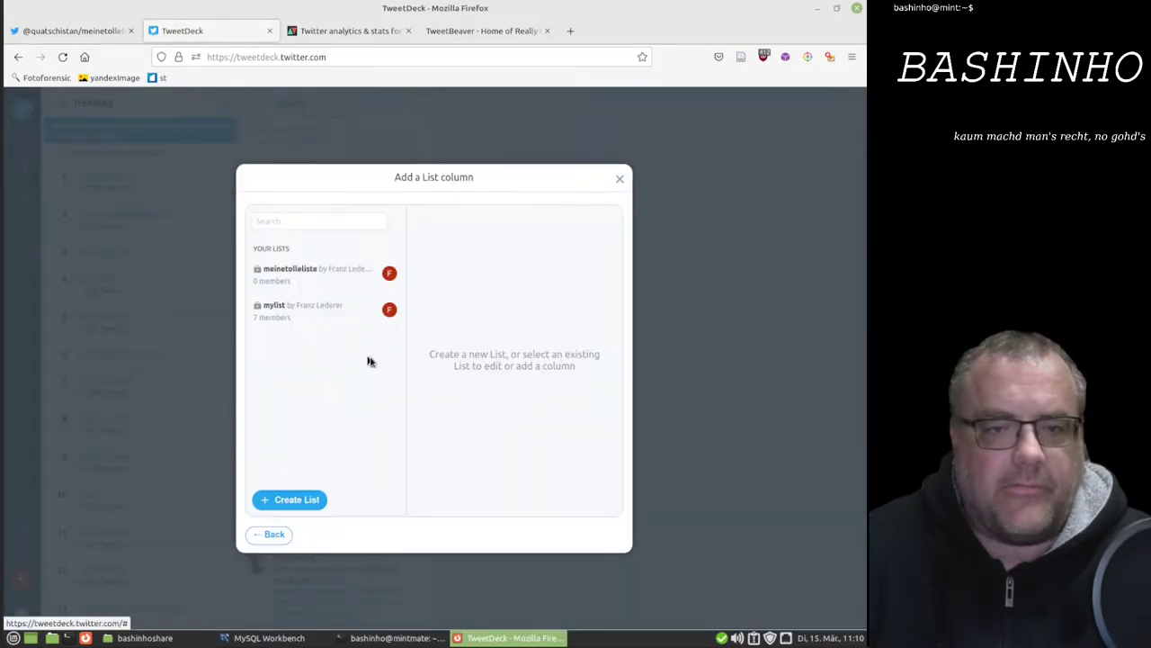
pyautogui.click(284, 308)
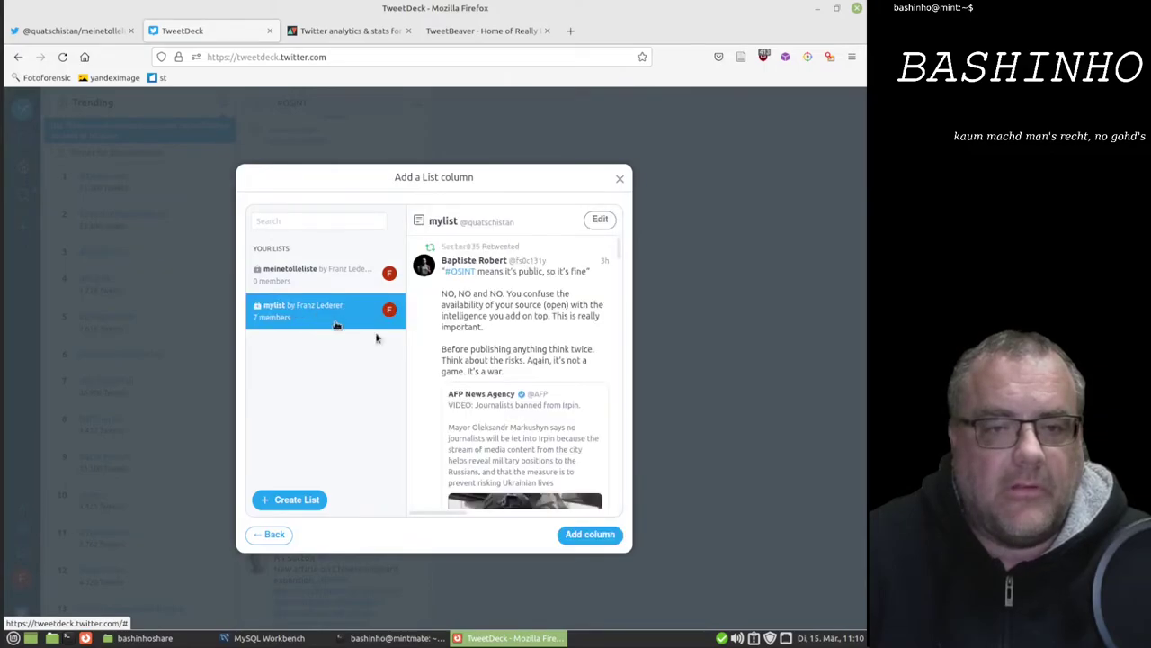
pyautogui.click(582, 534)
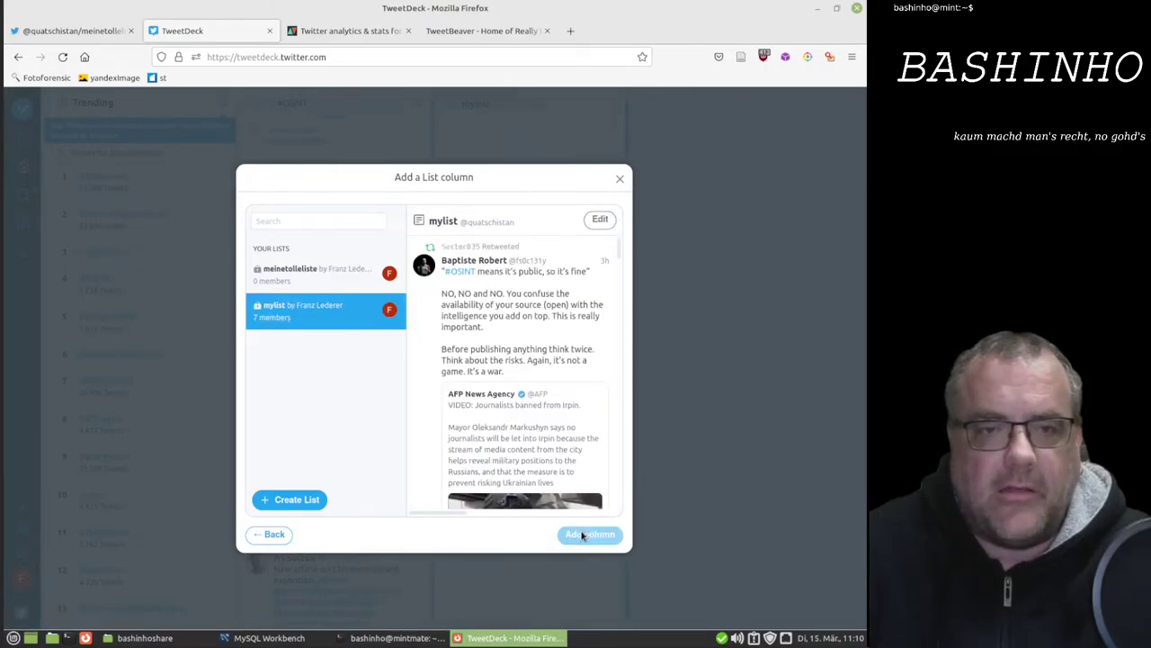
pyautogui.click(620, 178)
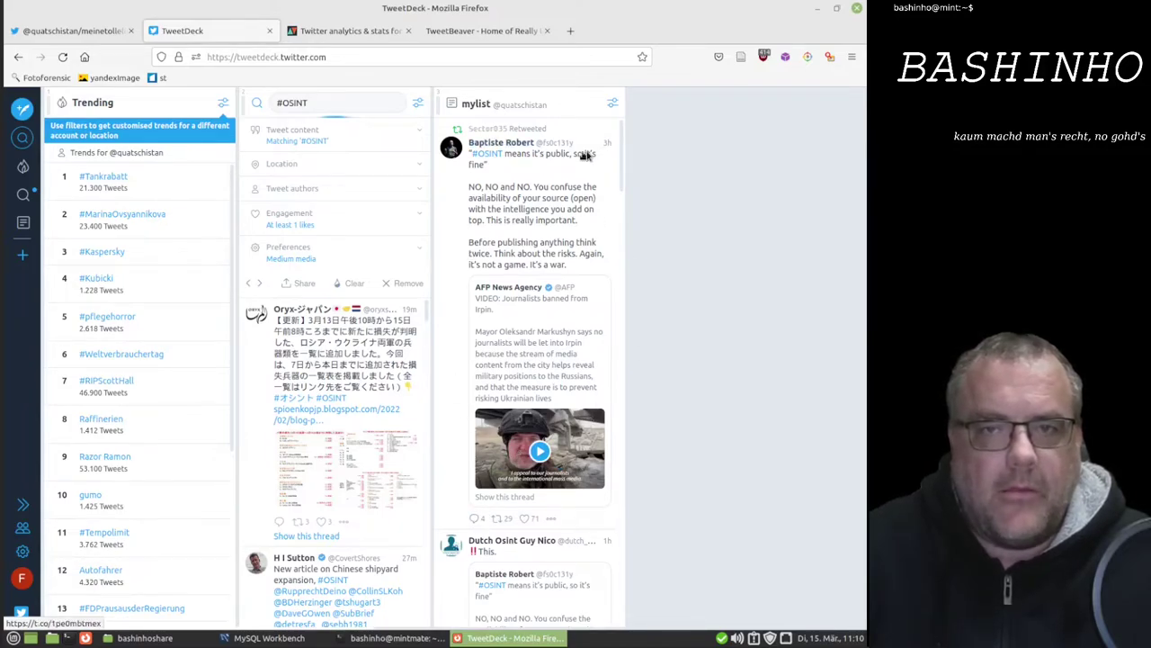
# Set the mylist column to exclude retweets and show small media previews.
pyautogui.click(613, 105)
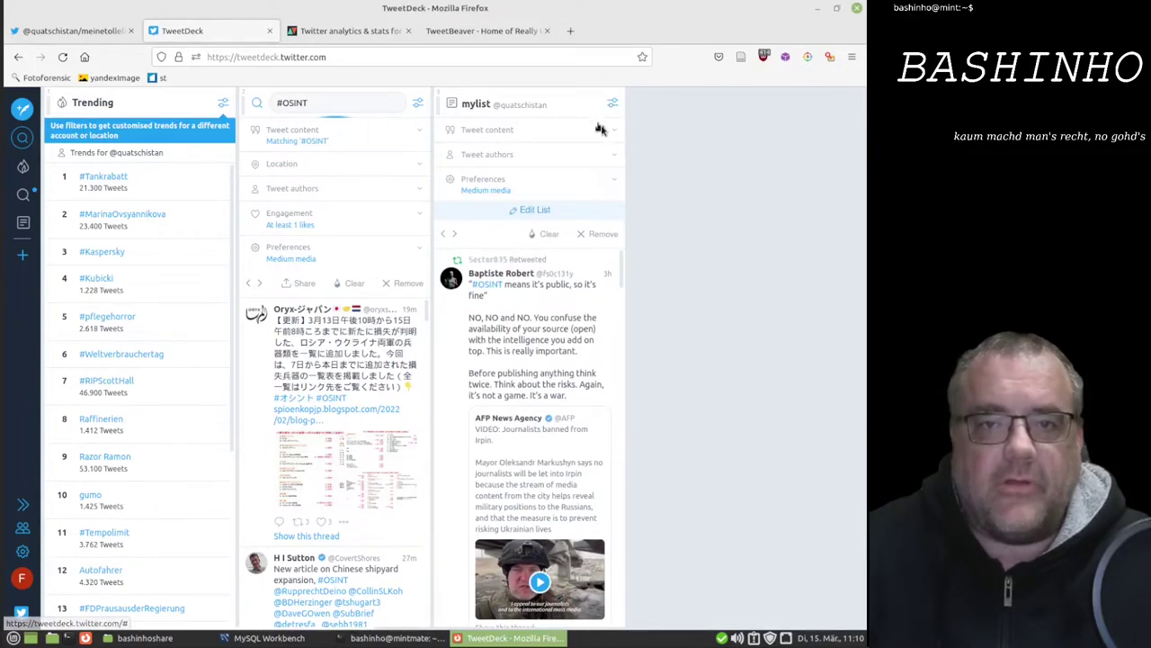
pyautogui.click(616, 131)
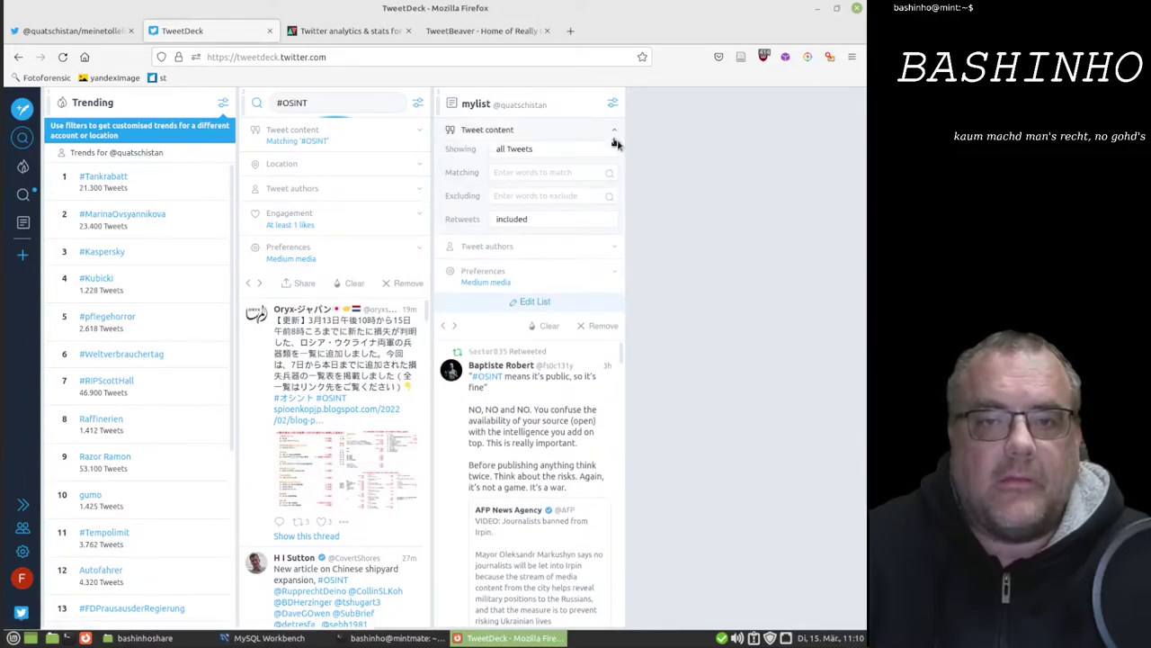
pyautogui.click(555, 149)
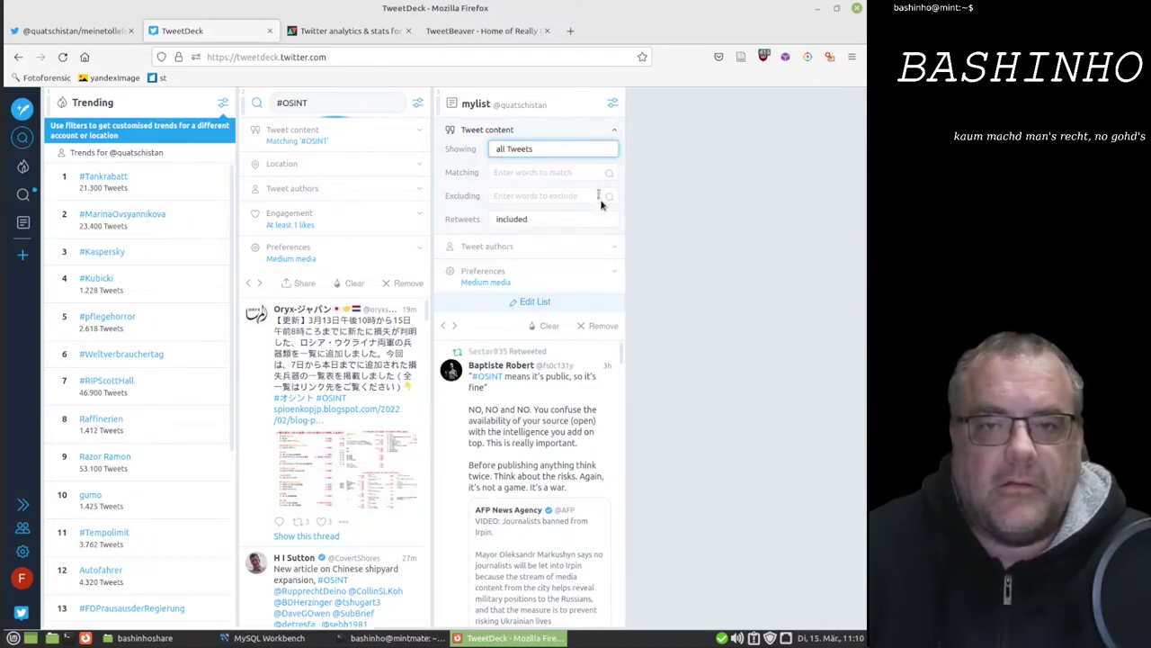
pyautogui.click(583, 221)
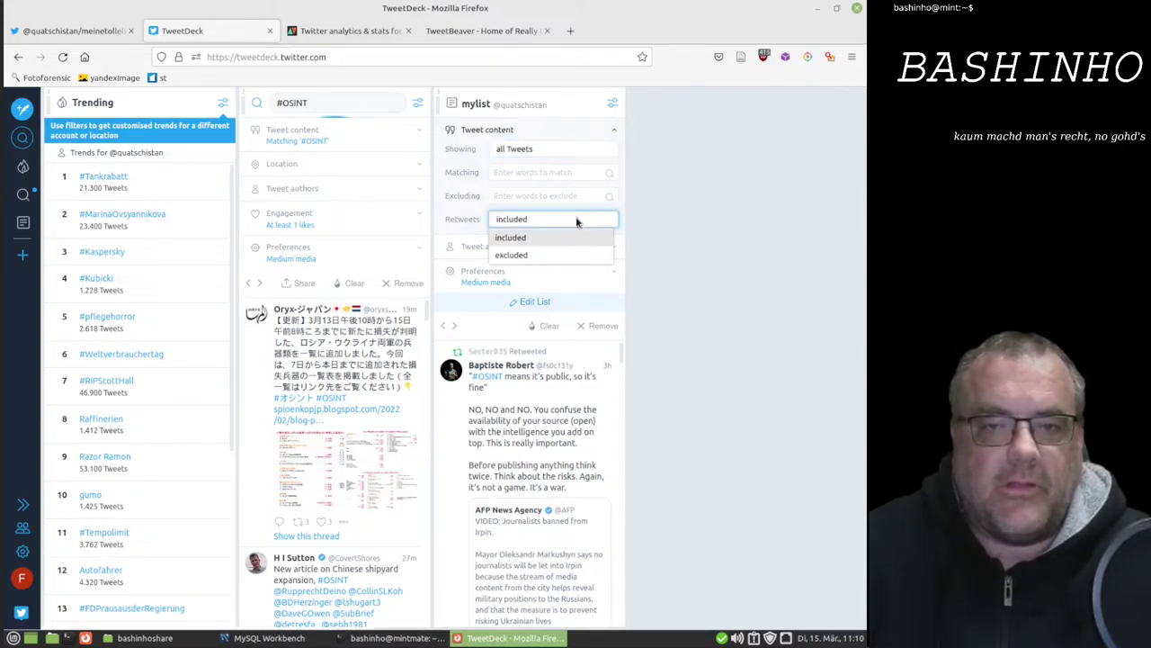
pyautogui.click(511, 254)
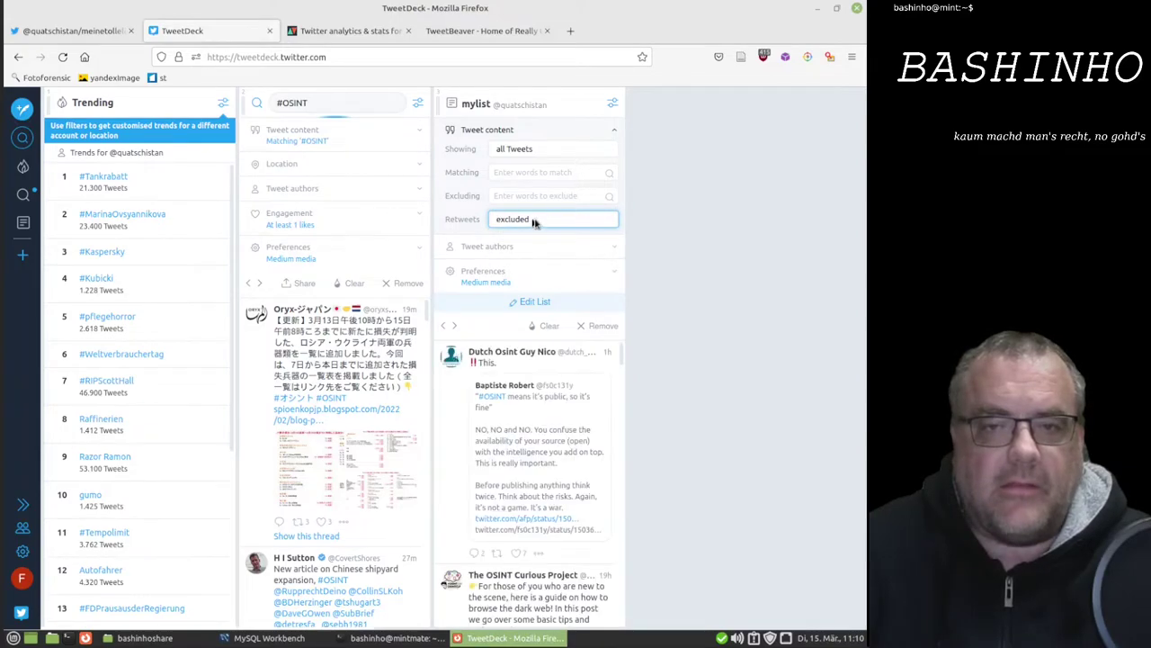
pyautogui.click(612, 249)
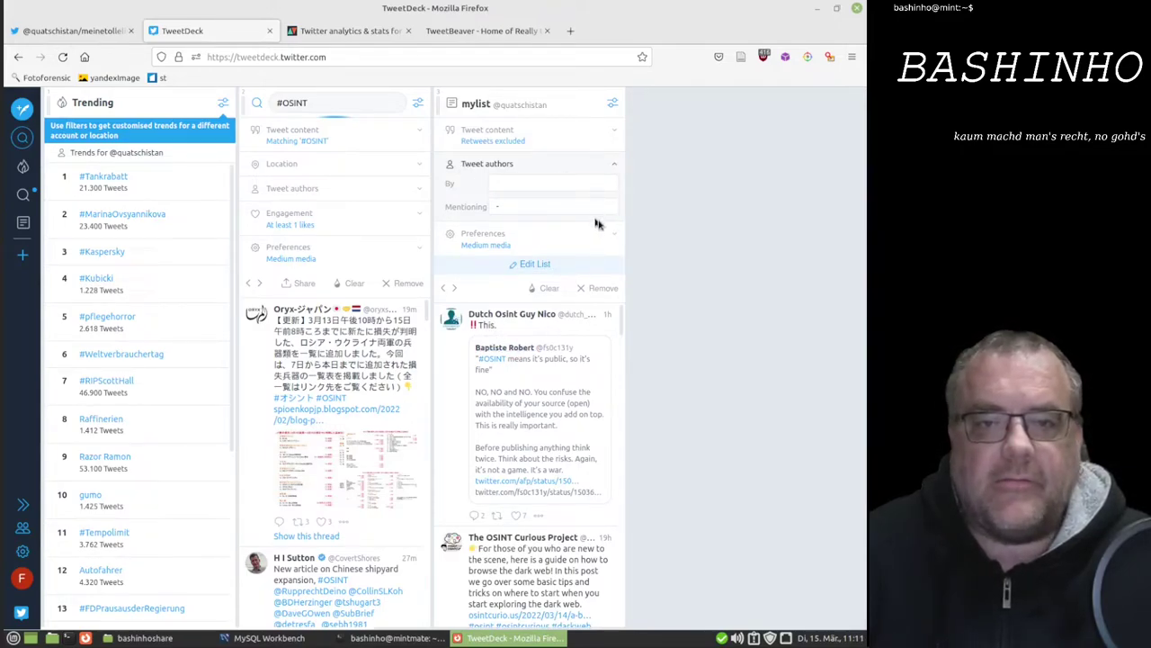
pyautogui.click(610, 238)
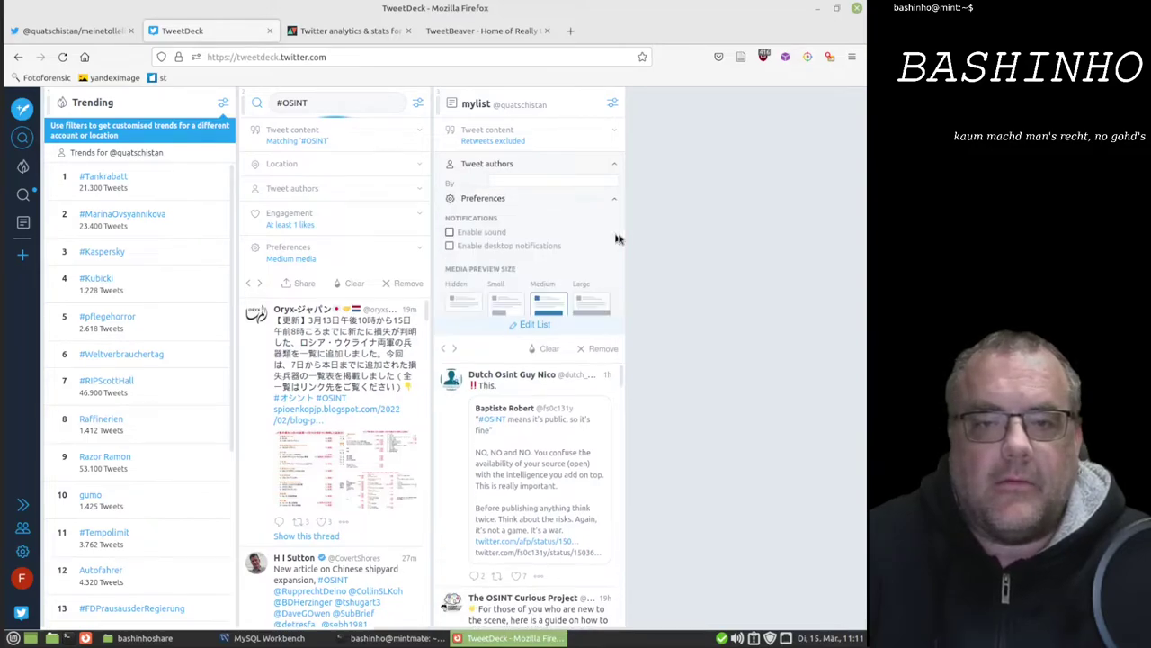
pyautogui.click(511, 304)
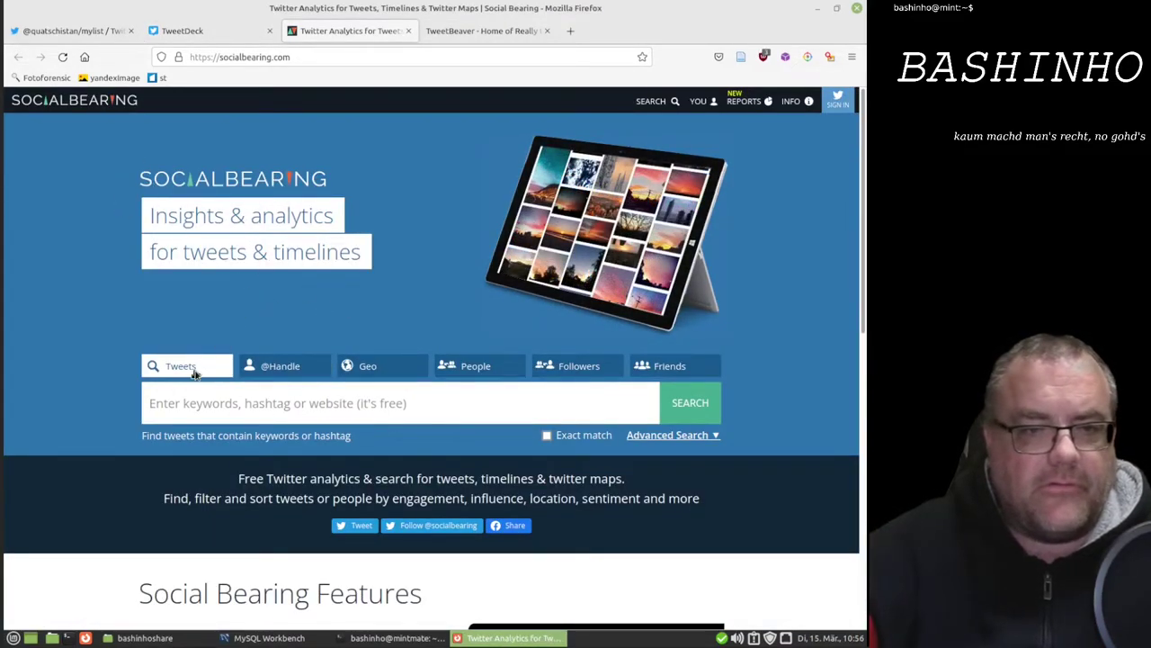
pyautogui.click(213, 404)
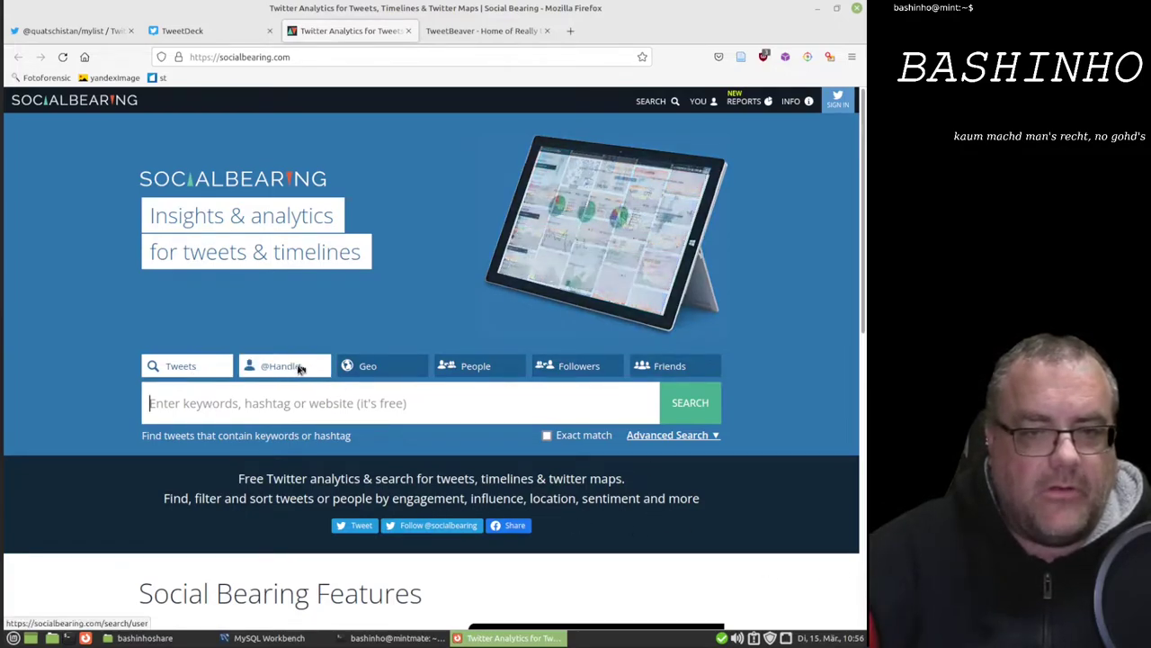
pyautogui.click(321, 421)
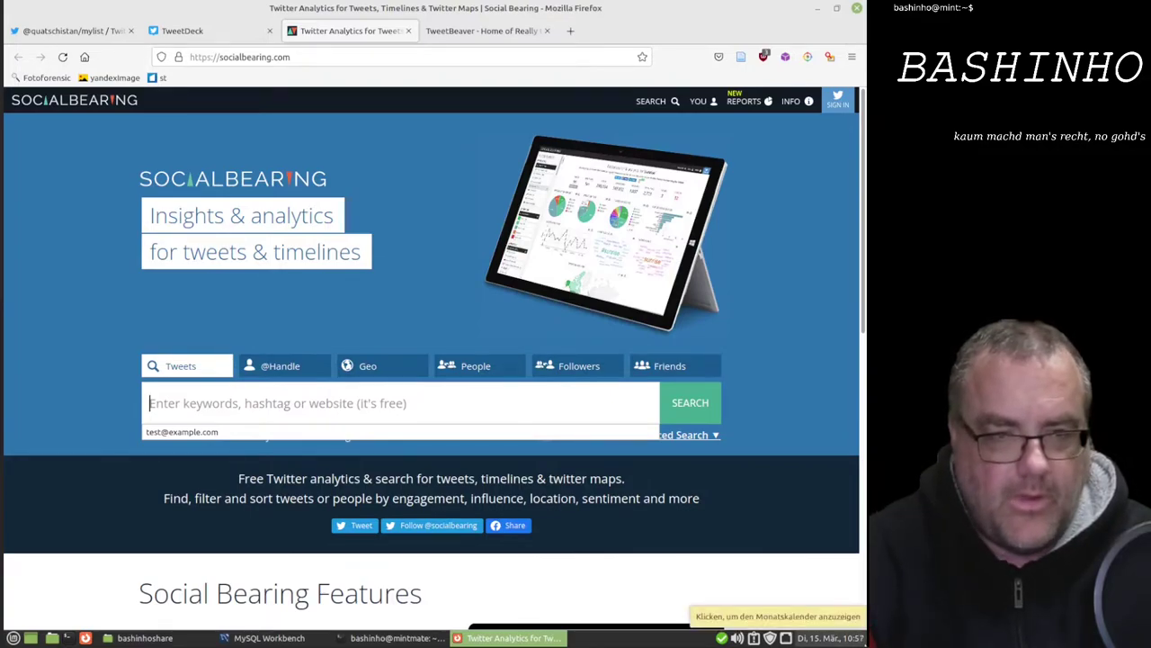
pyautogui.write('#')
pyautogui.press('BackSpace')
pyautogui.write('#')
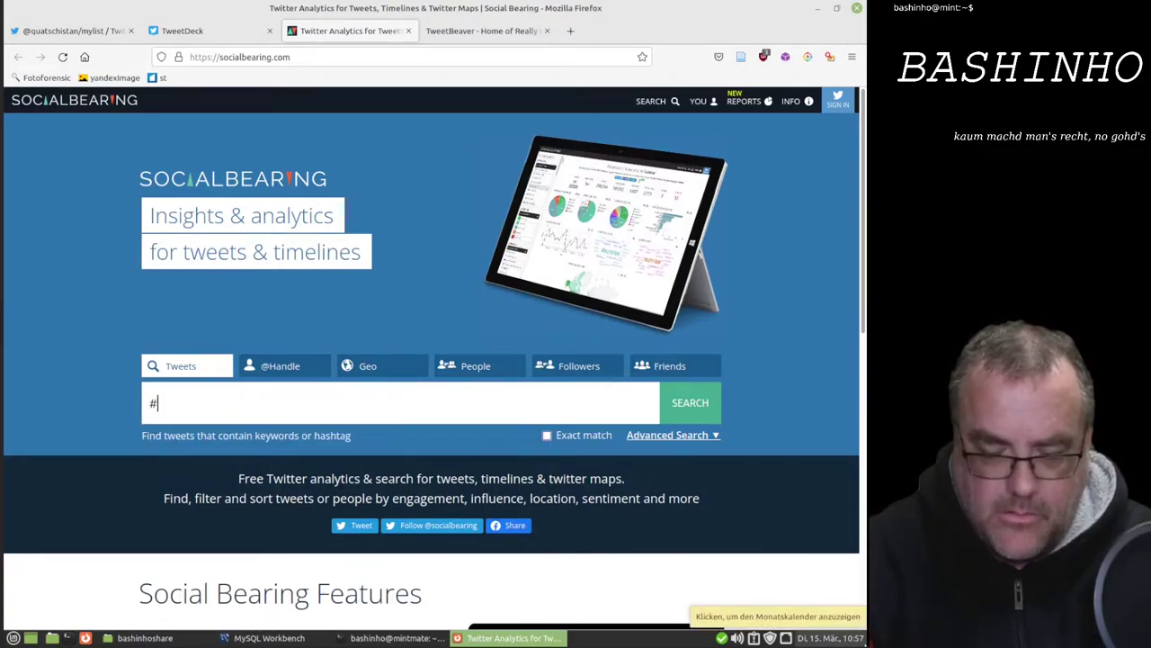
pyautogui.write('osint')
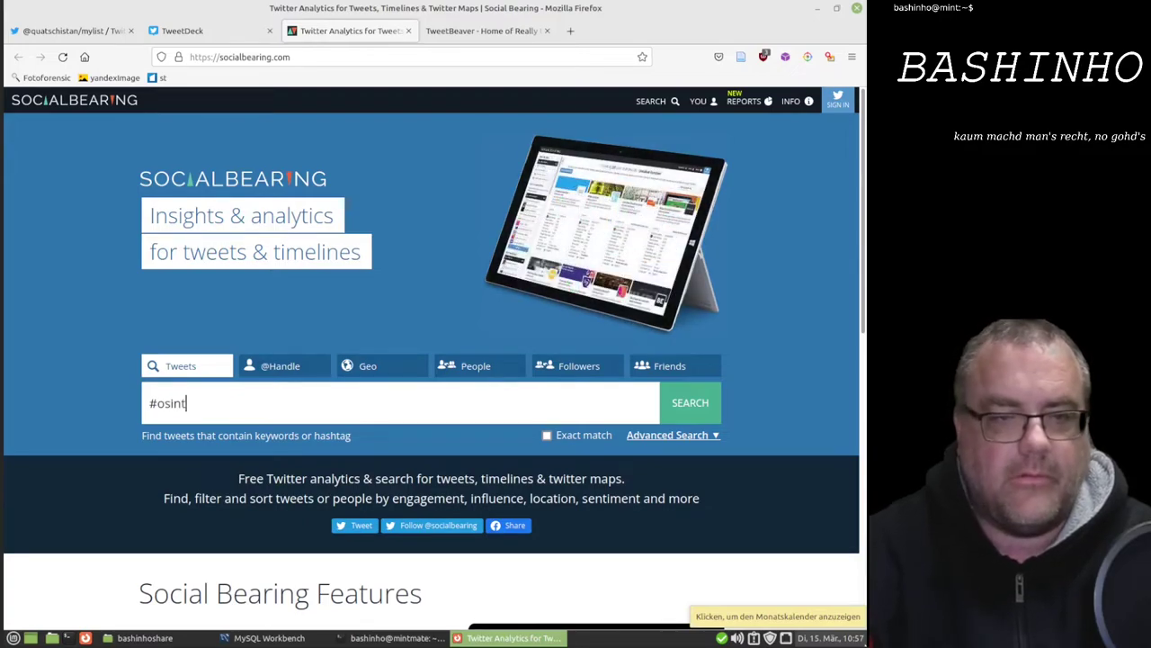
pyautogui.click(694, 404)
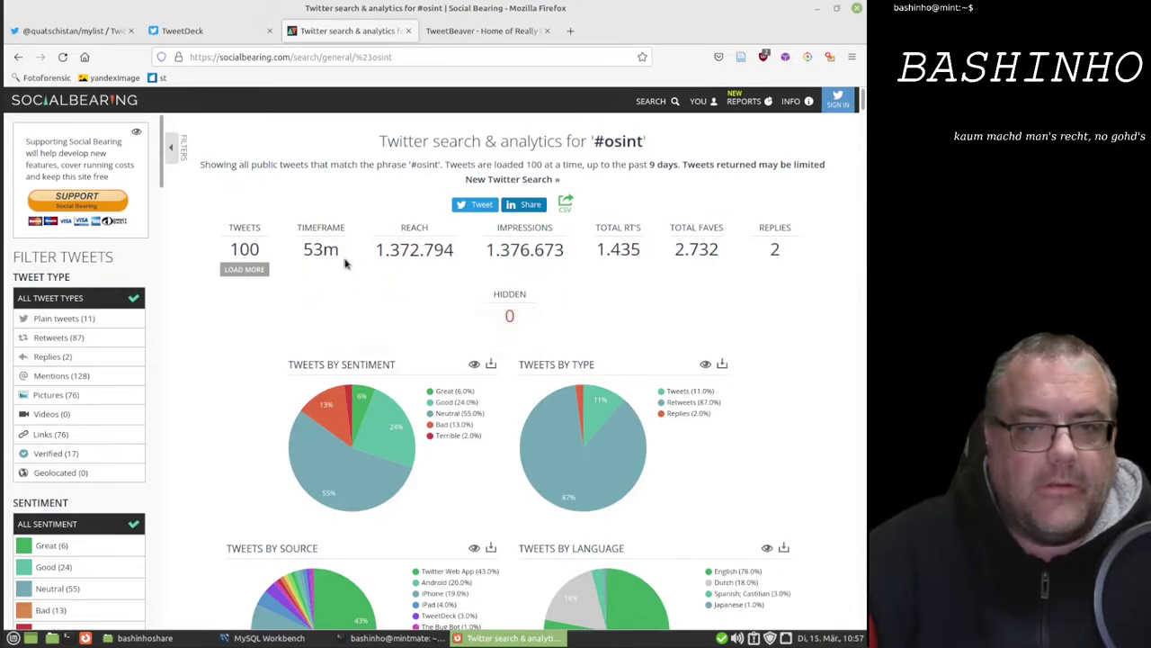
pyautogui.scroll(-3, 377, 300)
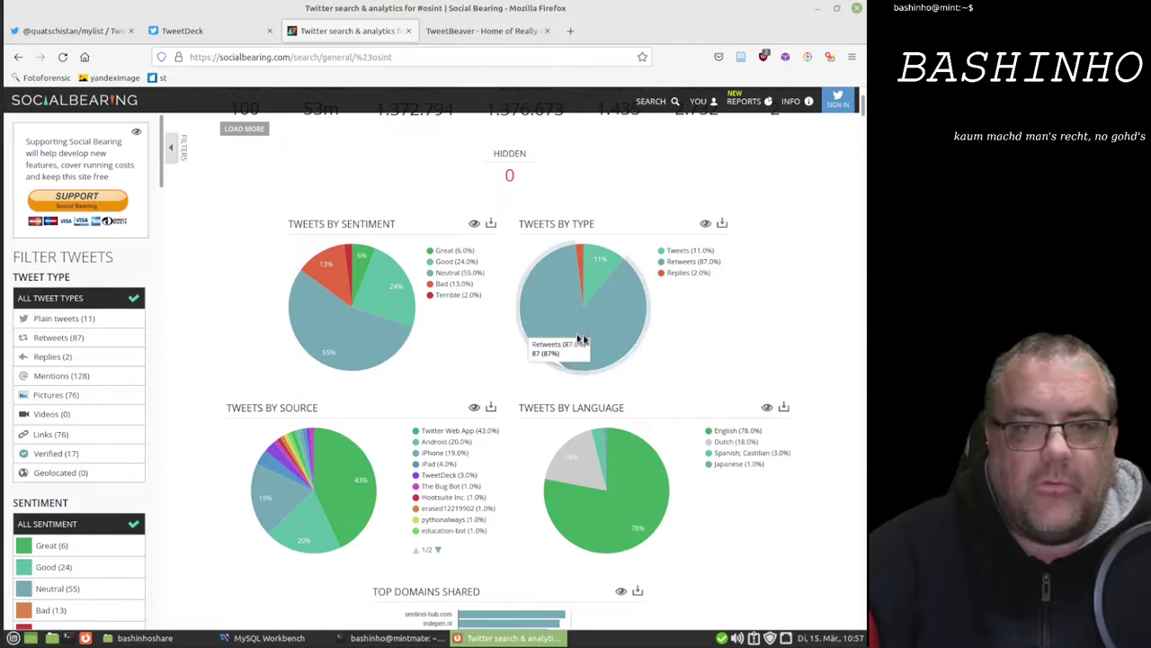
pyautogui.moveTo(584, 315)
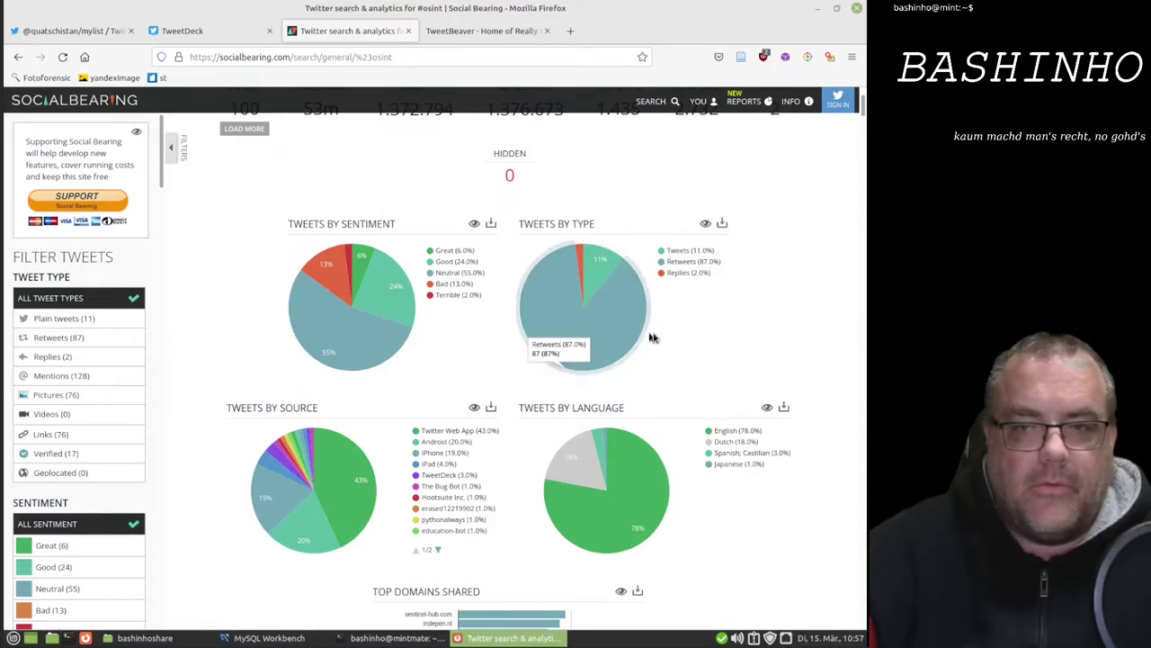
pyautogui.scroll(-5, 539, 332)
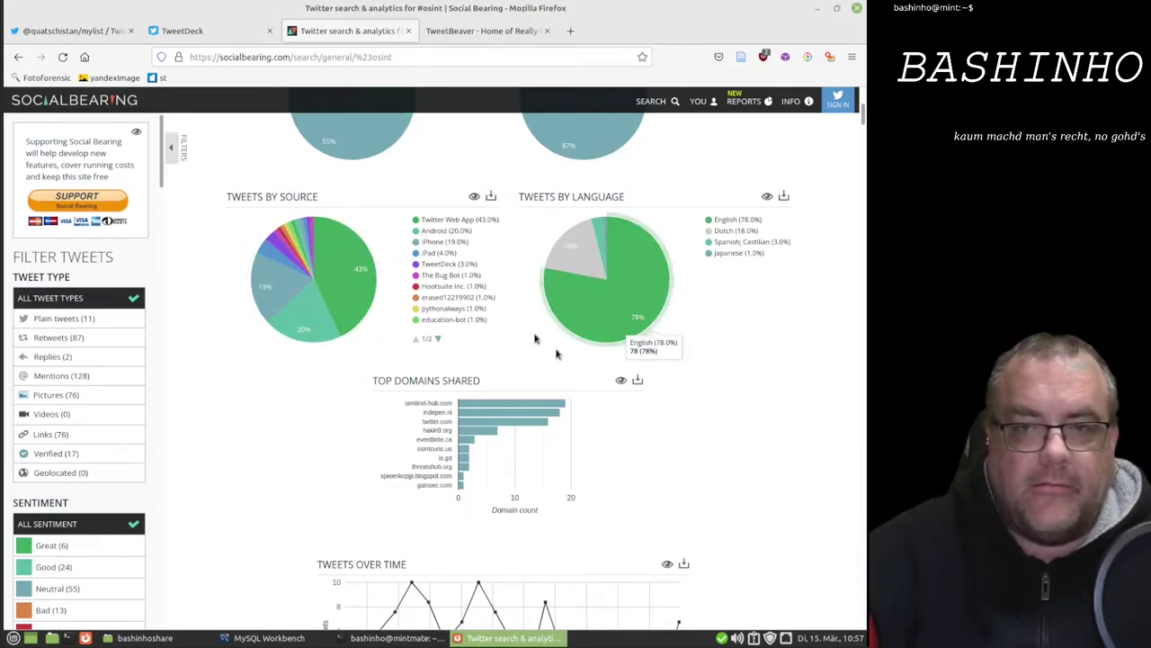
pyautogui.scroll(-5, 558, 385)
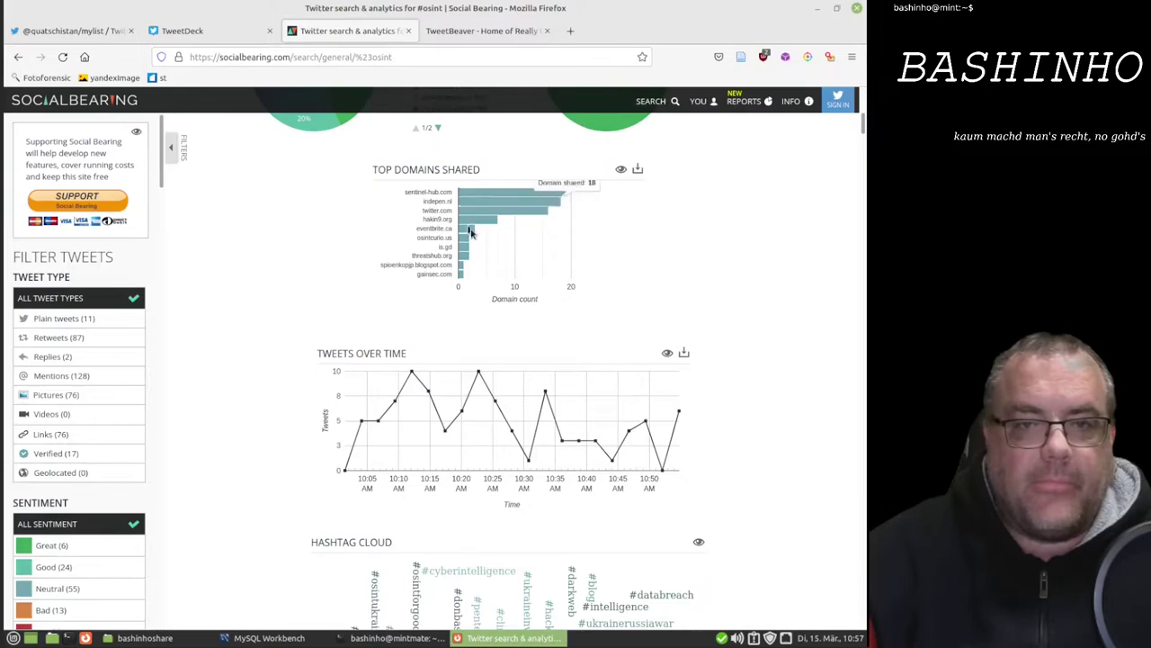
pyautogui.scroll(-5, 529, 292)
pyautogui.scroll(-2, 529, 292)
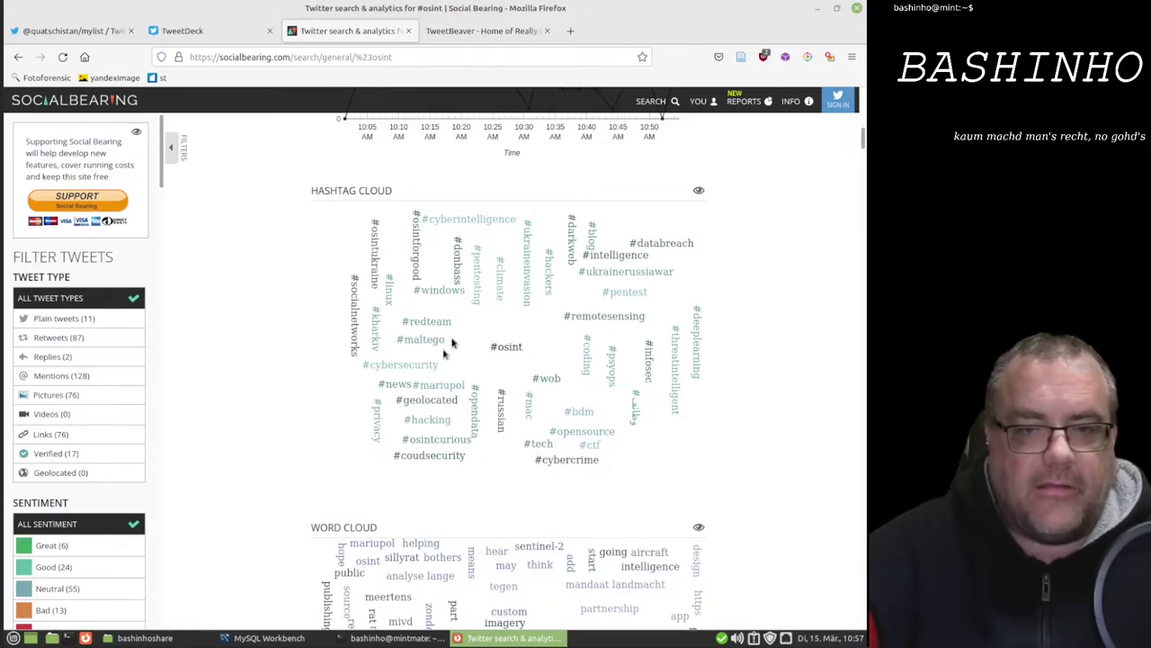
pyautogui.scroll(-4, 547, 347)
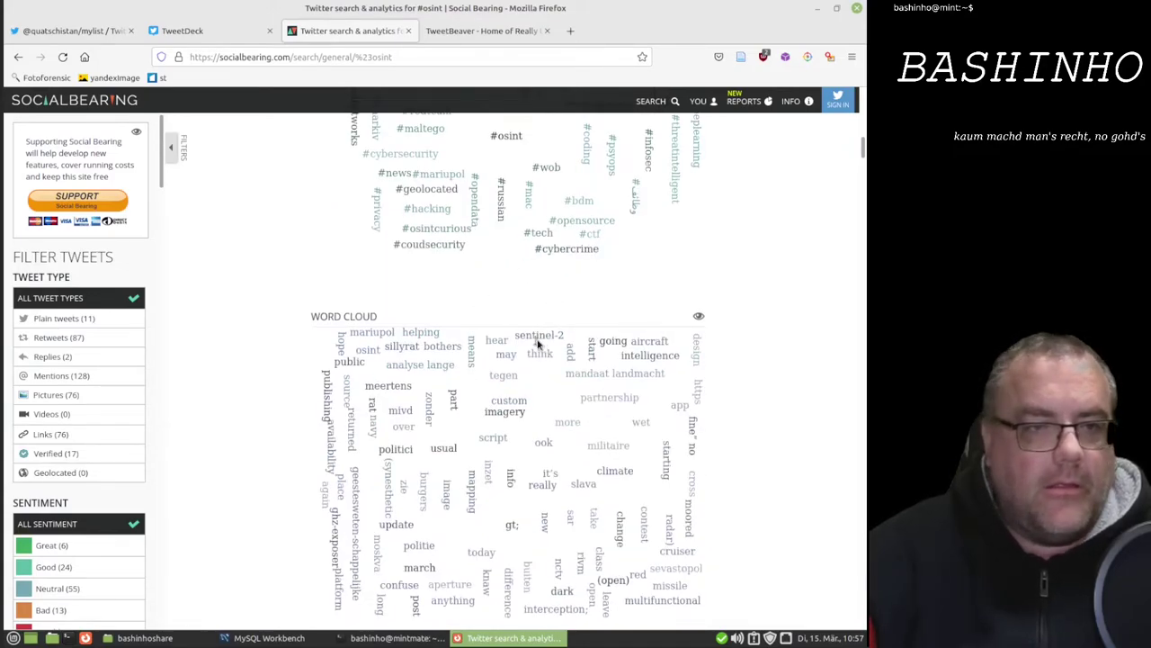
pyautogui.scroll(2, 239, 275)
pyautogui.scroll(4, 239, 275)
pyautogui.scroll(-3, 106, 292)
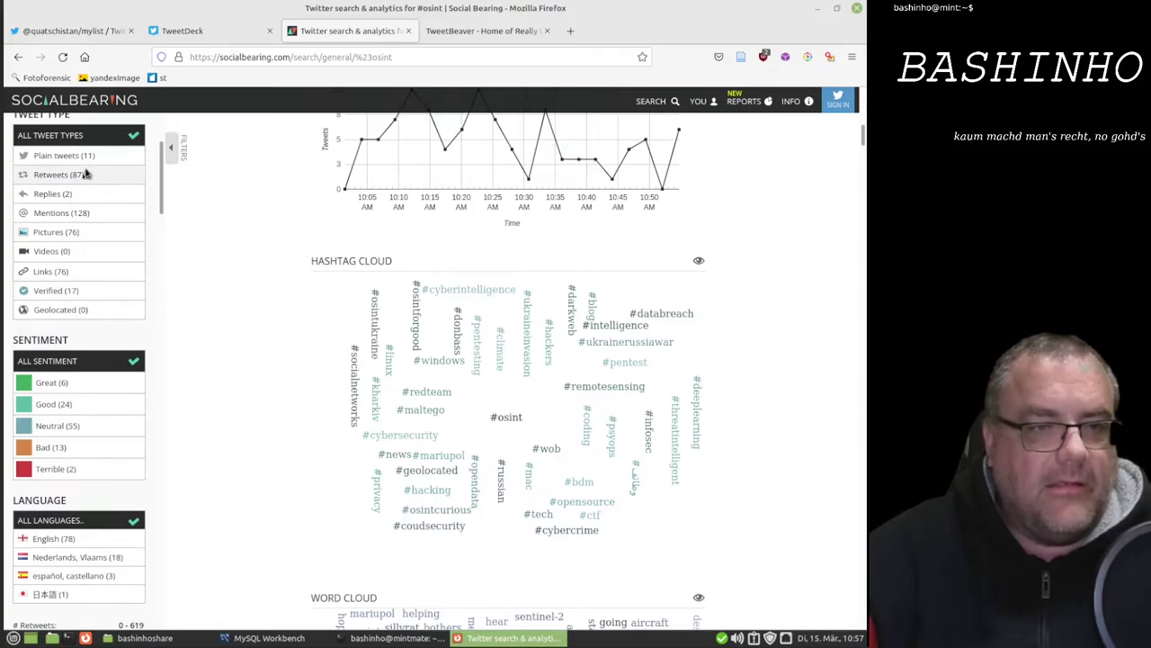
pyautogui.scroll(-3, 70, 329)
pyautogui.scroll(-4, 70, 328)
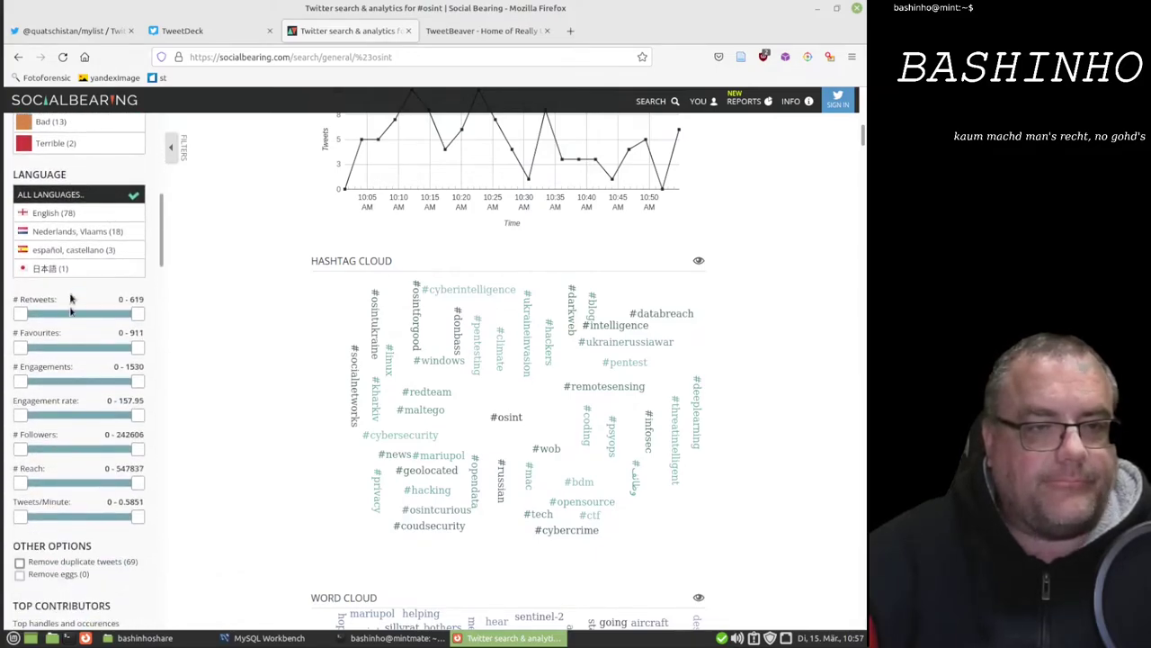
pyautogui.scroll(-2, 79, 329)
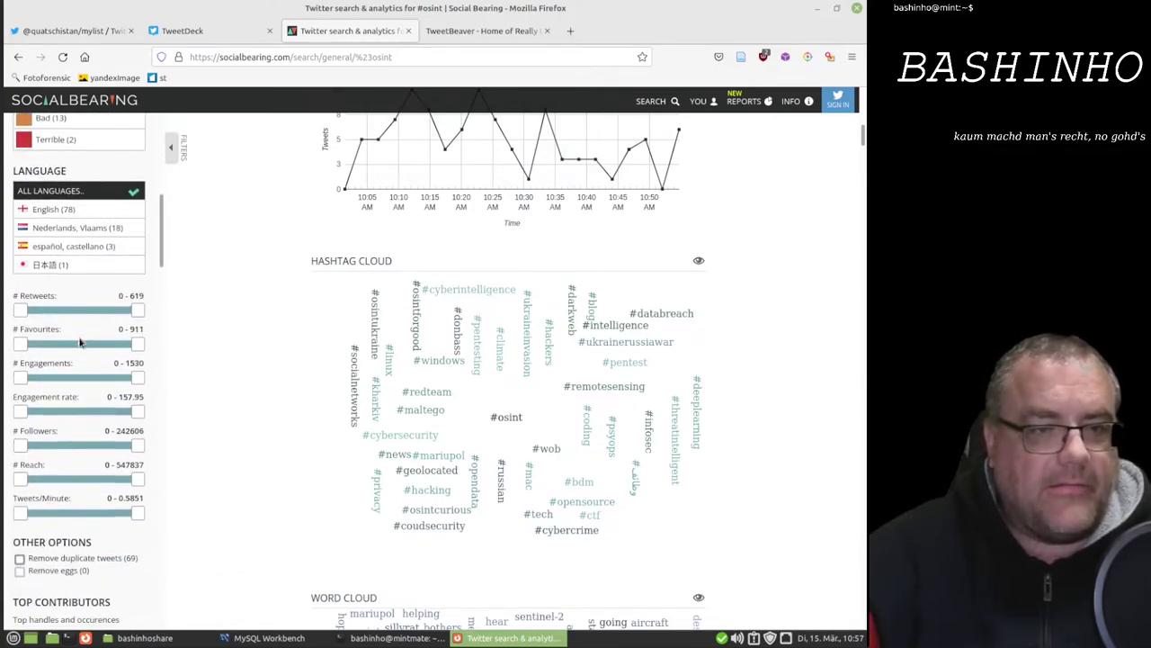
pyautogui.scroll(-5, 59, 333)
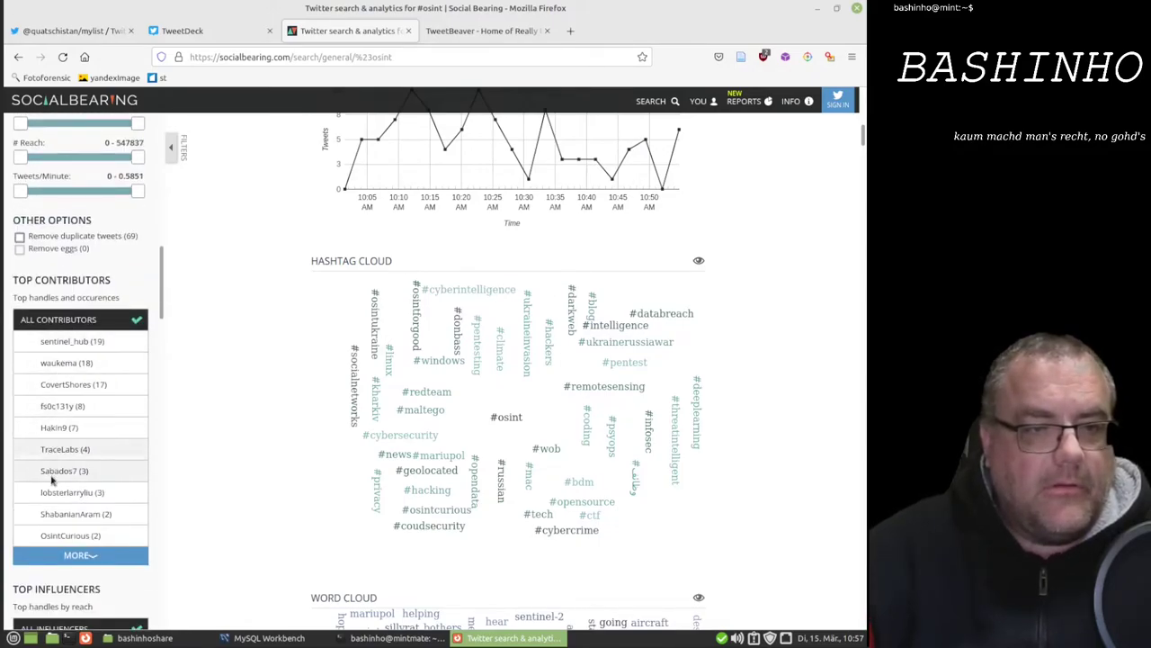
pyautogui.scroll(-5, 59, 377)
pyautogui.scroll(5, 54, 405)
pyautogui.scroll(-10, 54, 405)
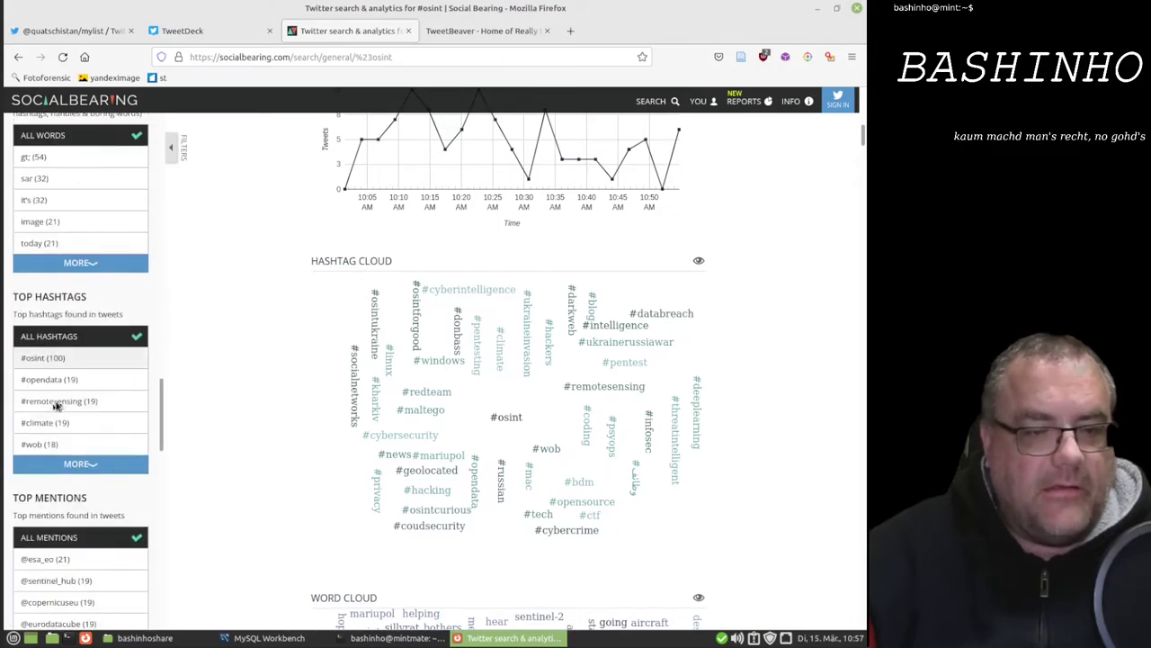
pyautogui.scroll(-3, 54, 405)
pyautogui.scroll(3, 59, 405)
pyautogui.scroll(9, 63, 405)
pyautogui.scroll(10, 63, 405)
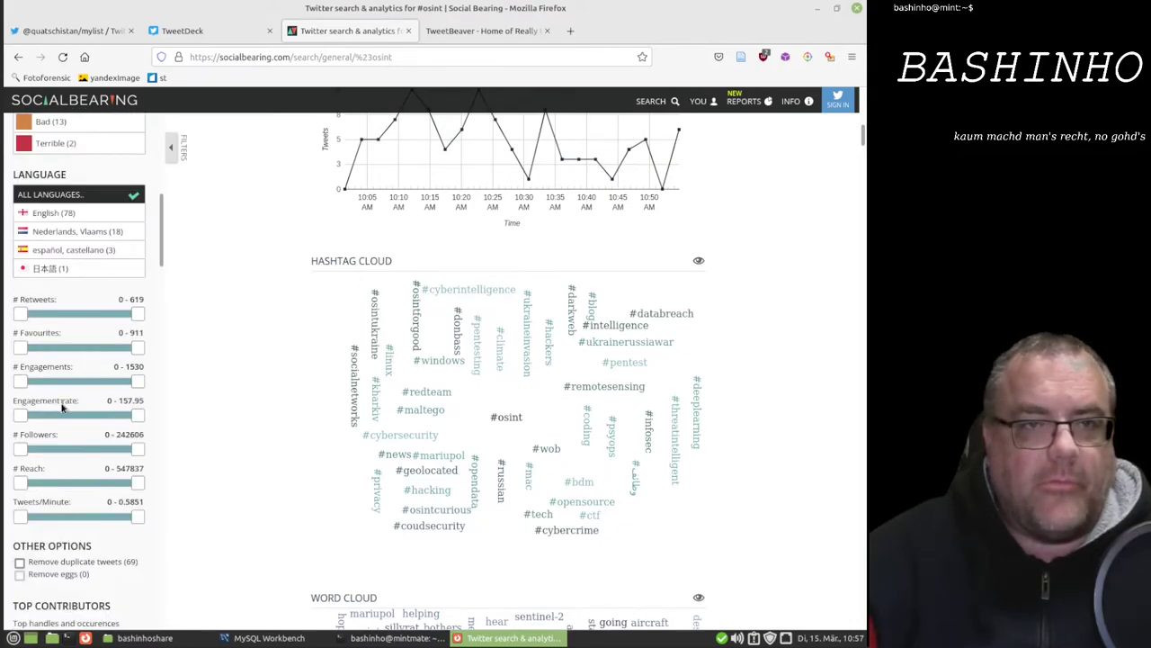
pyautogui.scroll(6, 63, 405)
pyautogui.scroll(4, 63, 405)
pyautogui.click(18, 58)
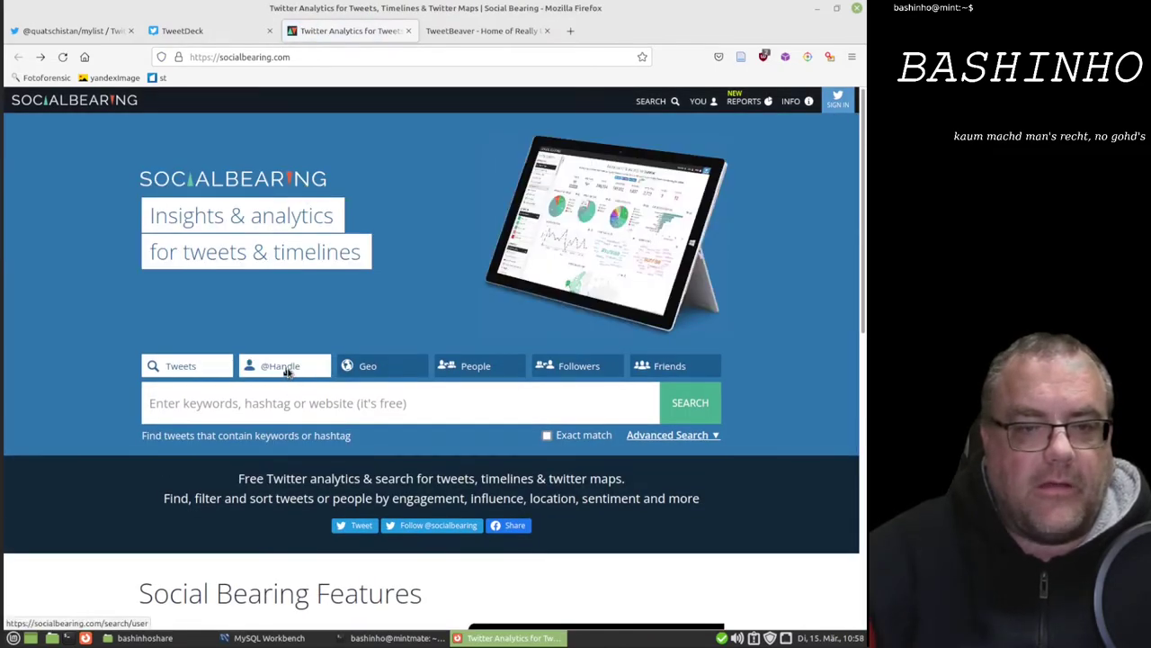
pyautogui.click(286, 369)
pyautogui.click(358, 378)
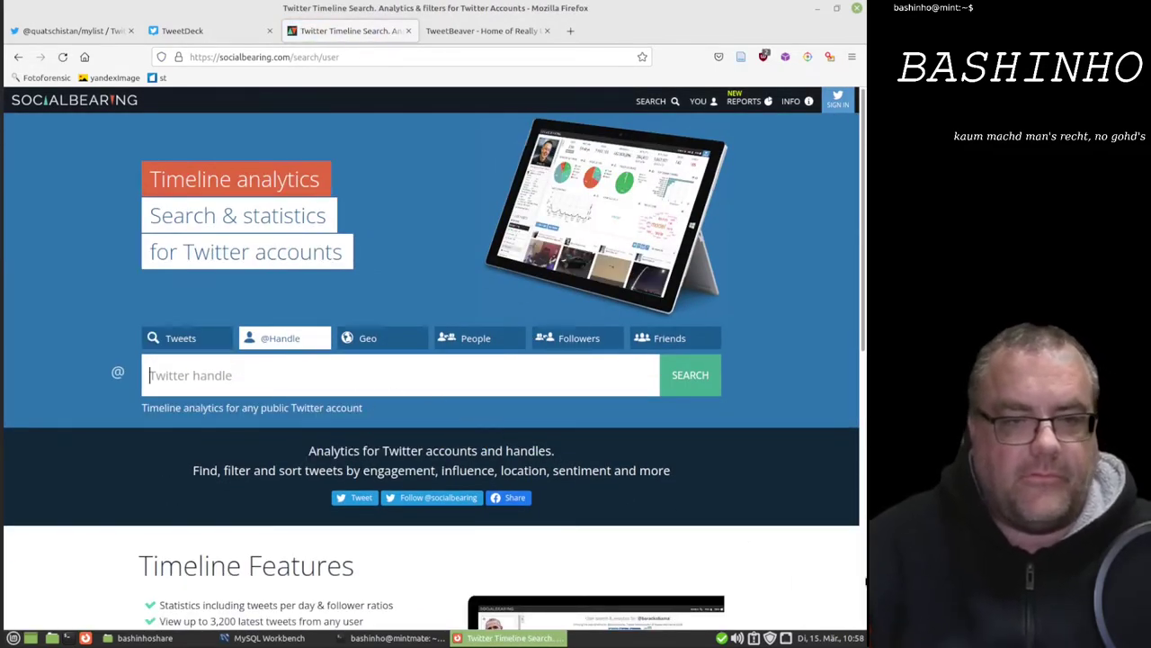
pyautogui.write('osin')
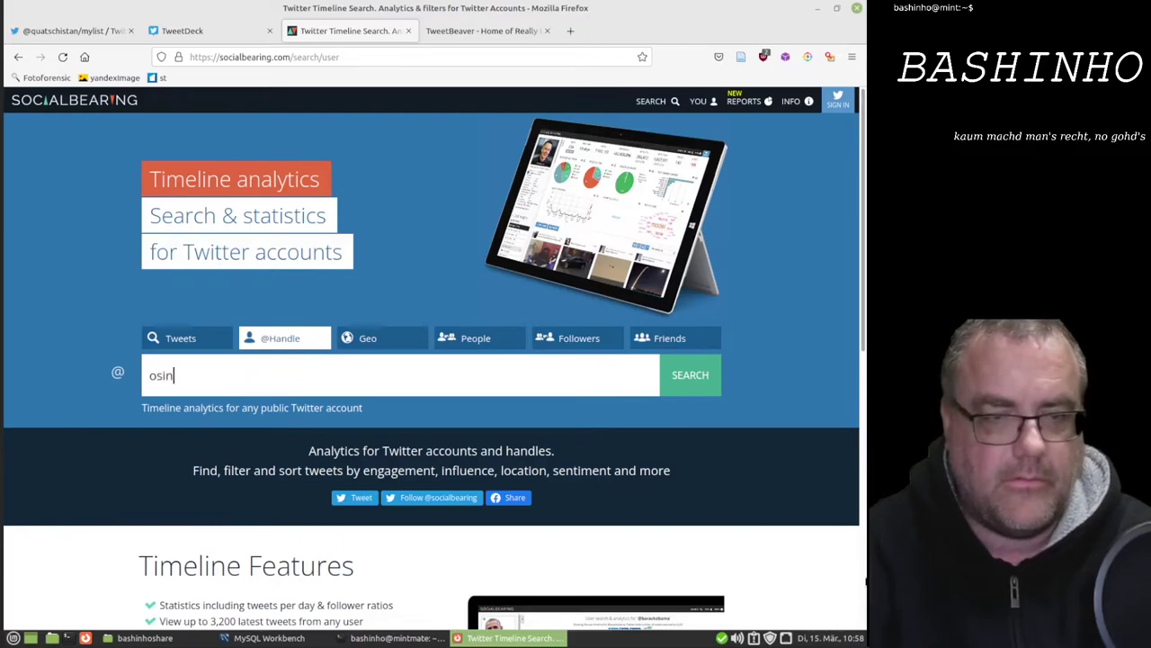
pyautogui.write('tcurious')
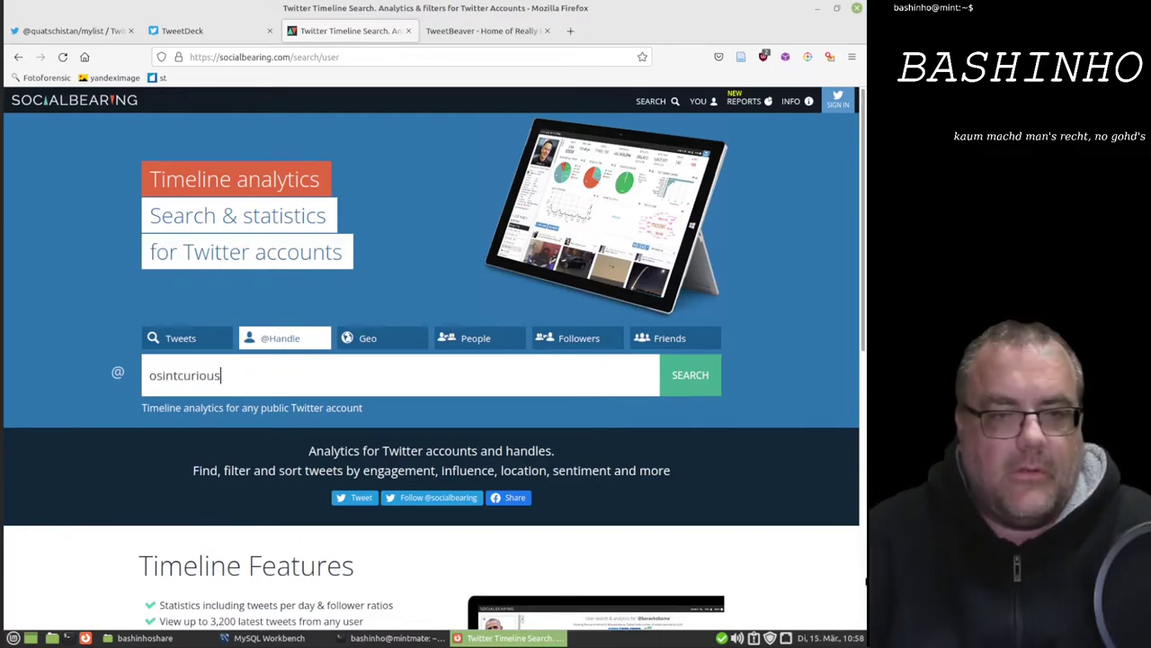
pyautogui.click(681, 373)
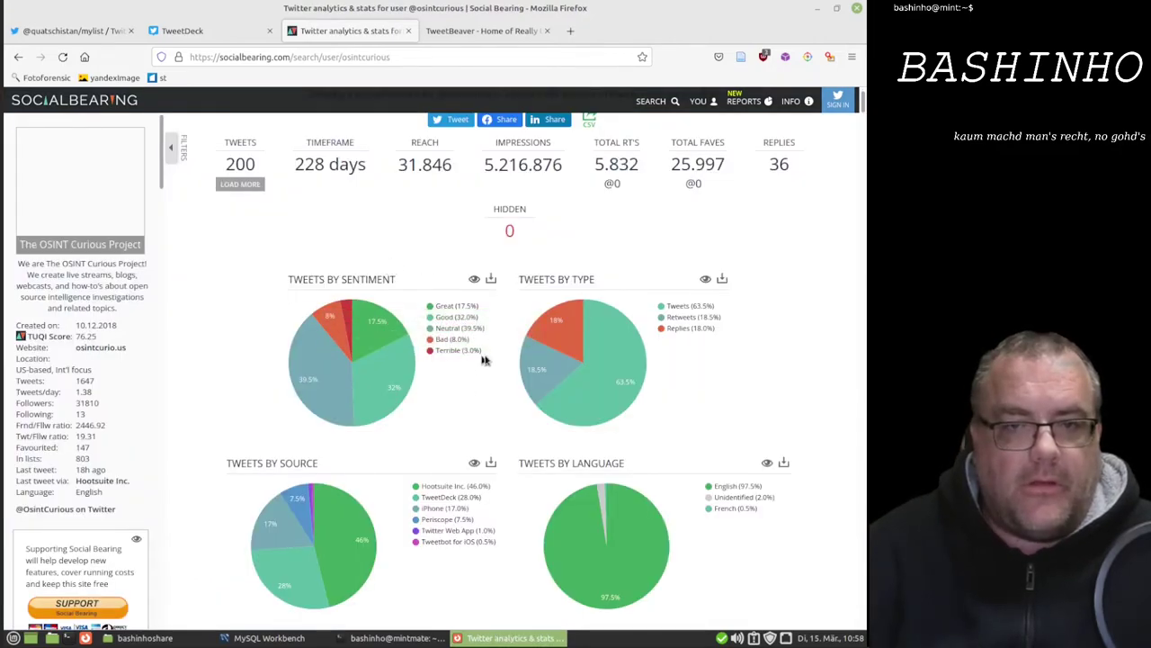
pyautogui.scroll(-1, 483, 360)
pyautogui.scroll(1, 483, 355)
pyautogui.scroll(1, 360, 297)
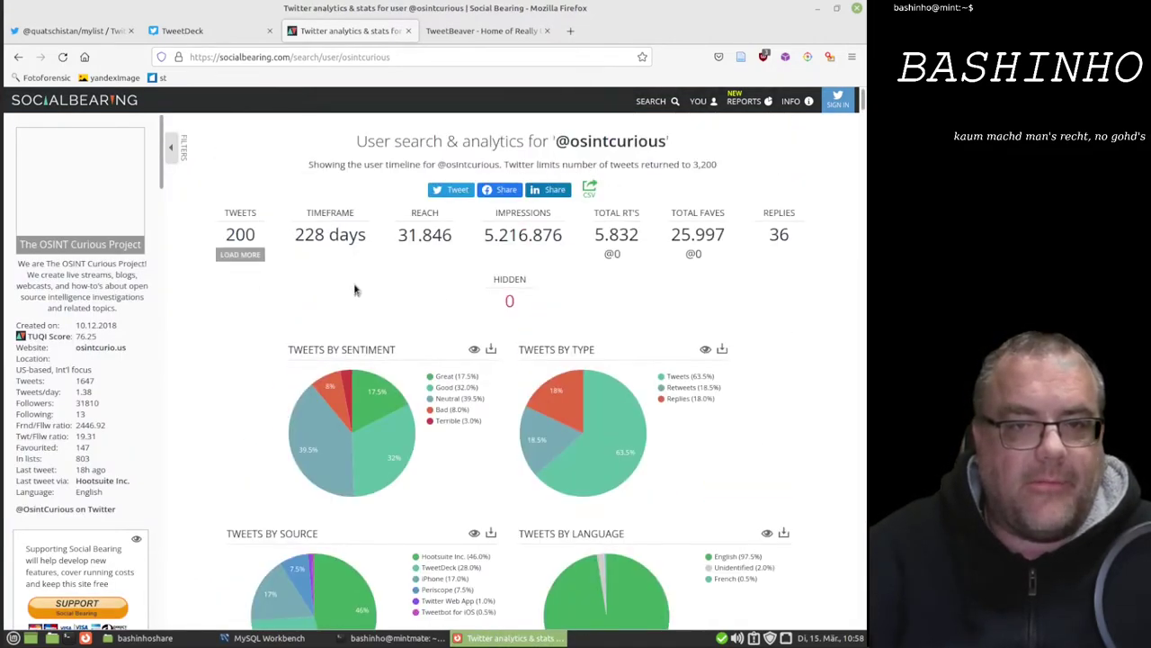
pyautogui.scroll(-3, 384, 317)
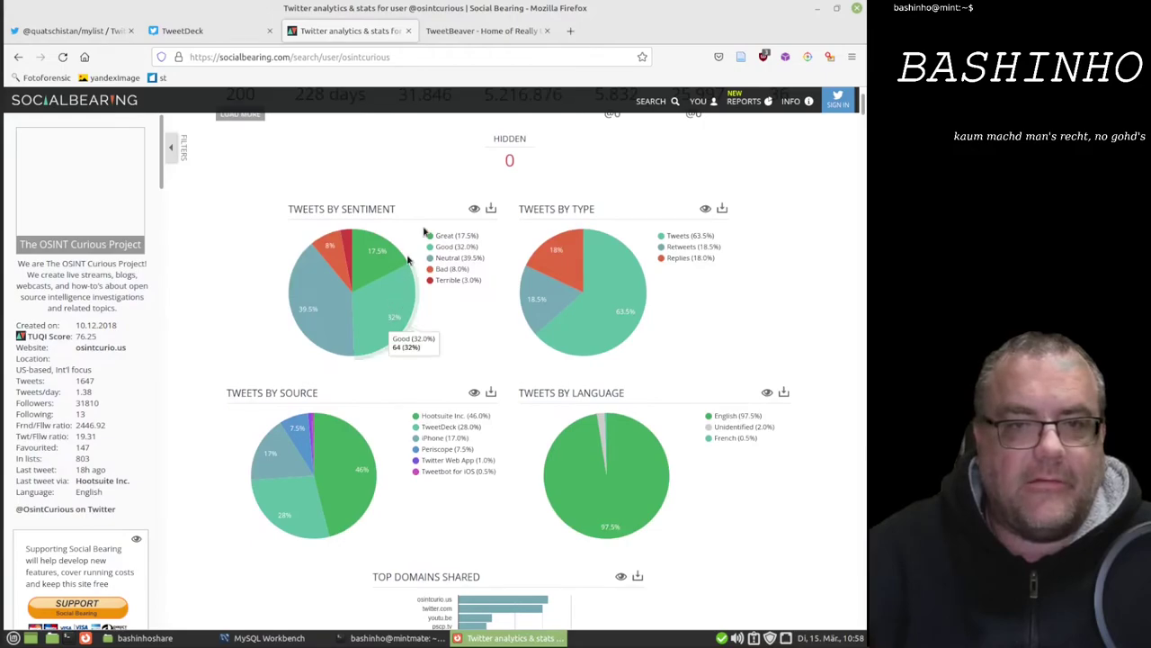
pyautogui.scroll(-5, 642, 404)
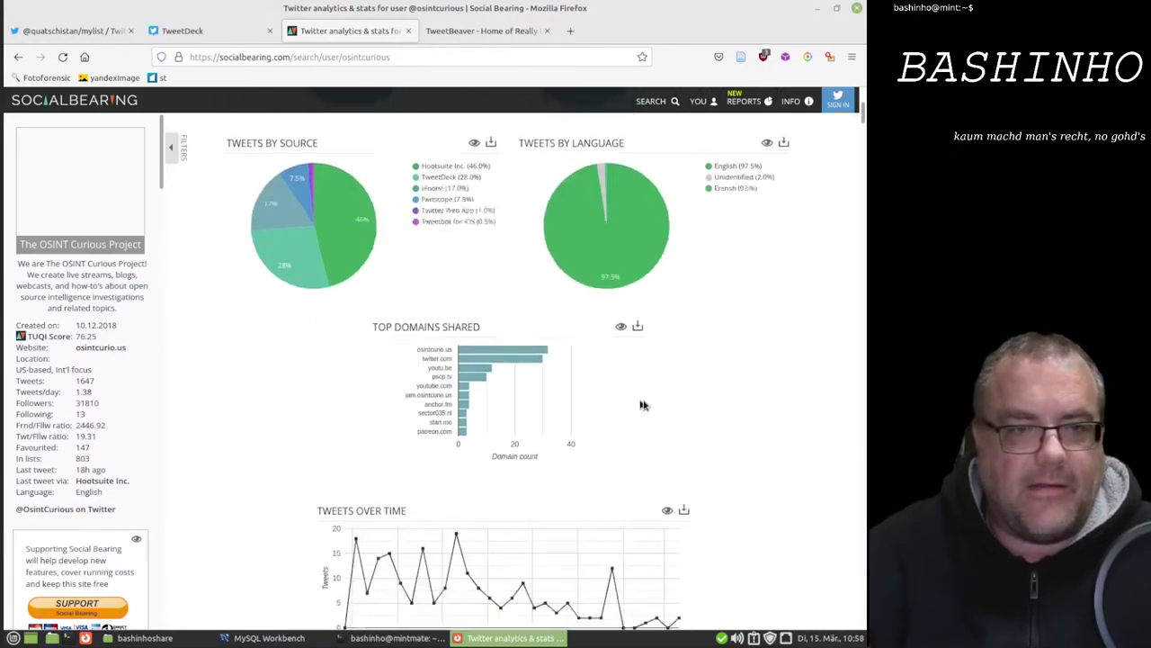
pyautogui.scroll(-8, 642, 404)
pyautogui.scroll(-3, 138, 381)
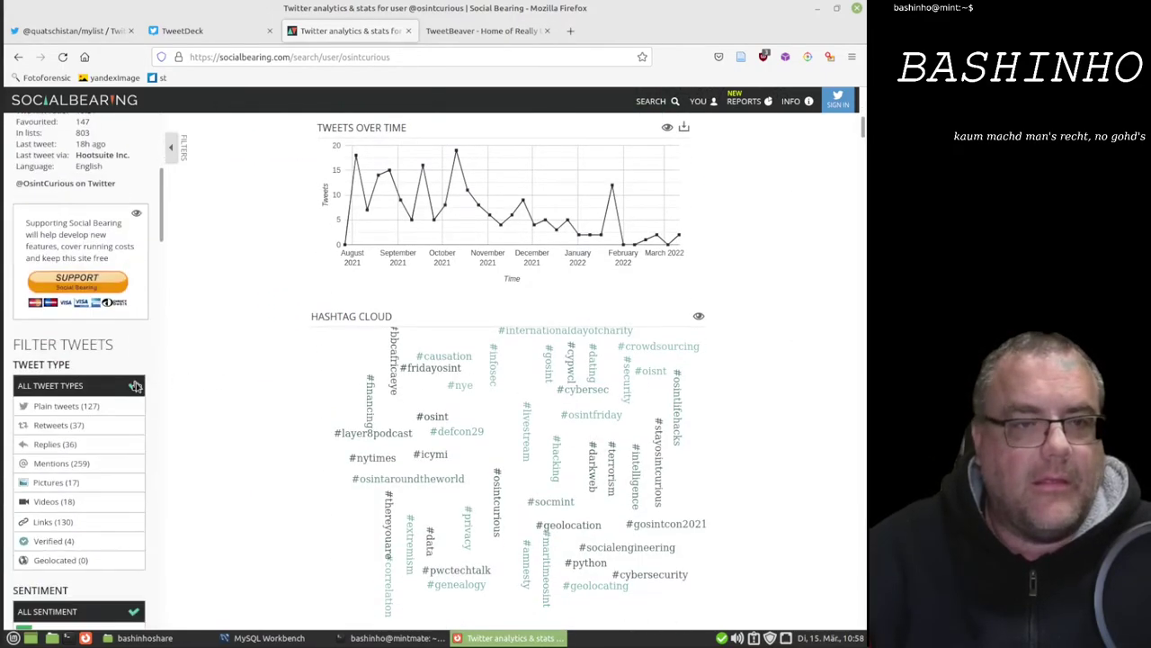
pyautogui.scroll(-3, 138, 383)
pyautogui.scroll(-3, 138, 385)
pyautogui.scroll(-1, 137, 387)
pyautogui.scroll(-3, 138, 387)
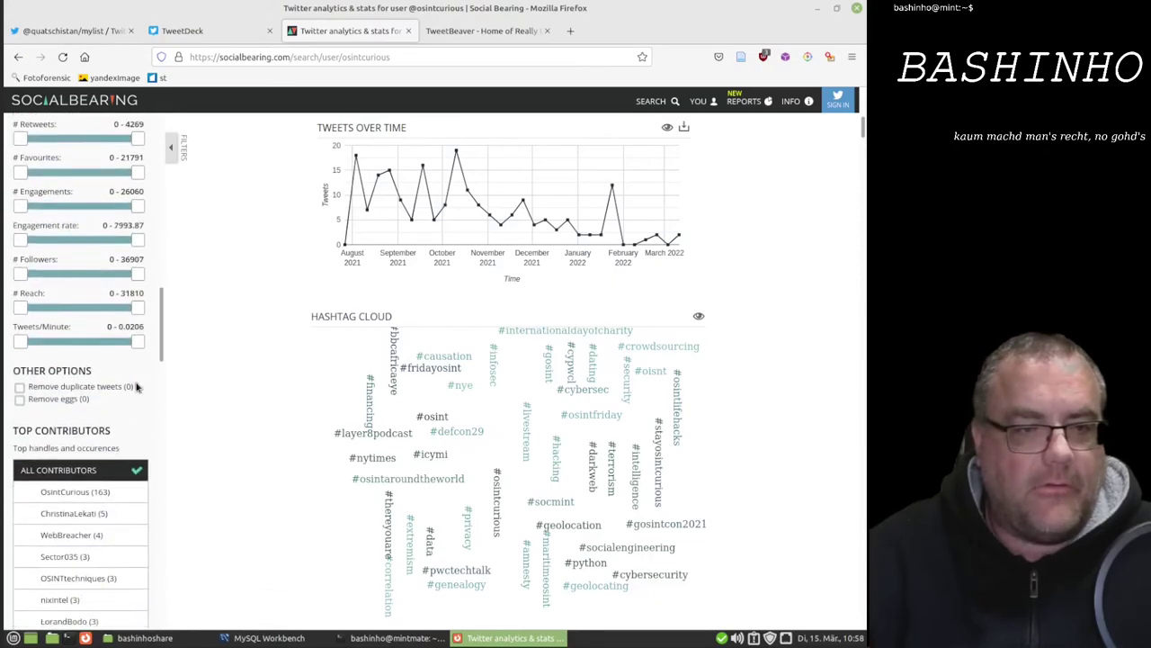
pyautogui.scroll(-3, 135, 387)
pyautogui.scroll(-3, 135, 387)
pyautogui.scroll(-6, 364, 400)
pyautogui.scroll(8, 364, 400)
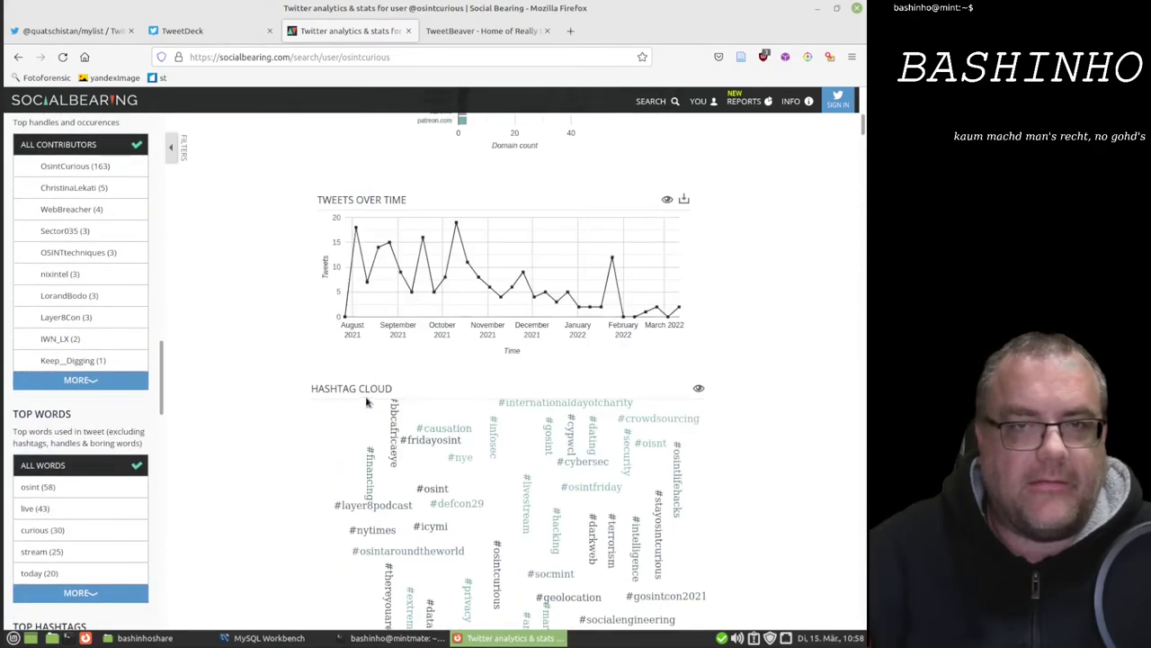
pyautogui.scroll(5, 364, 401)
pyautogui.click(460, 30)
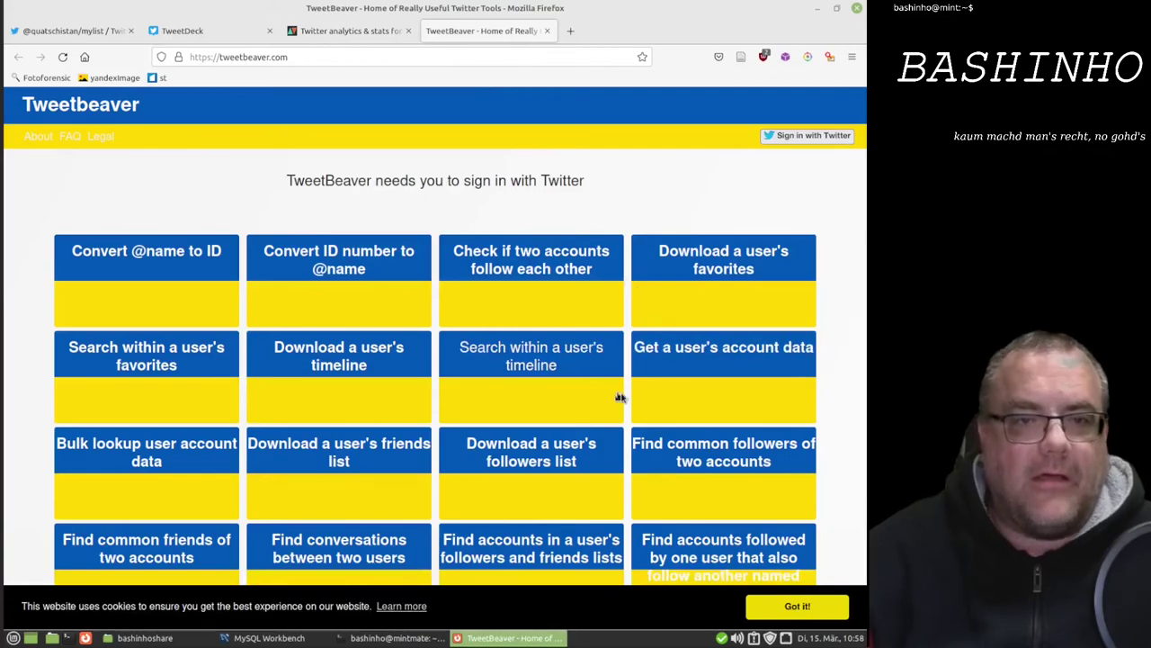